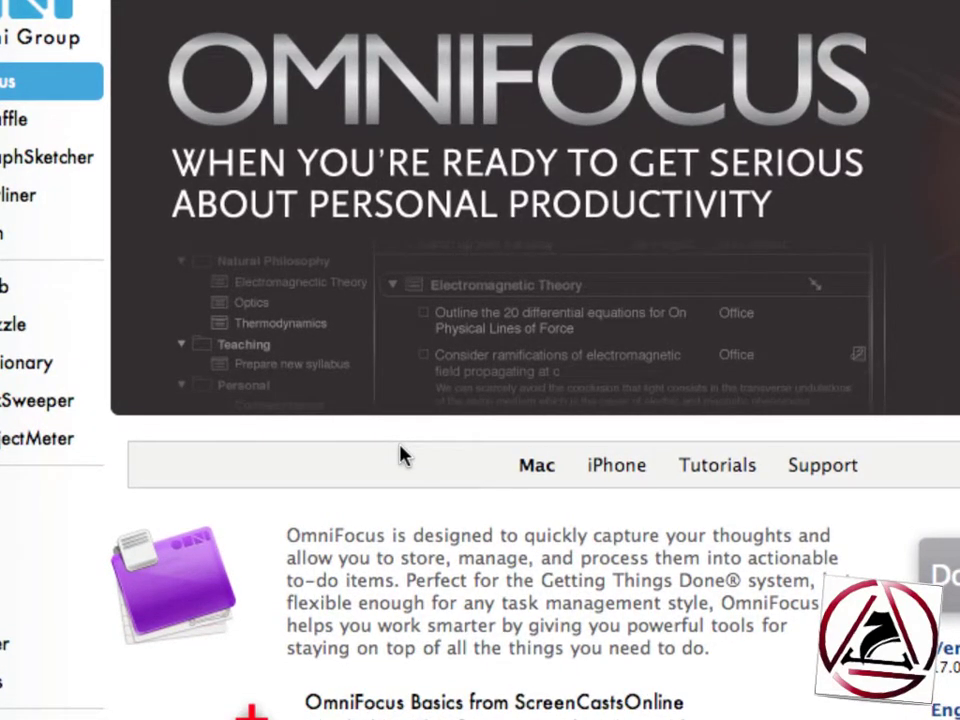
# Examine the «App» «Type» template project and the placeholders in its action names.
pyautogui.scroll(-10, 400, 455)
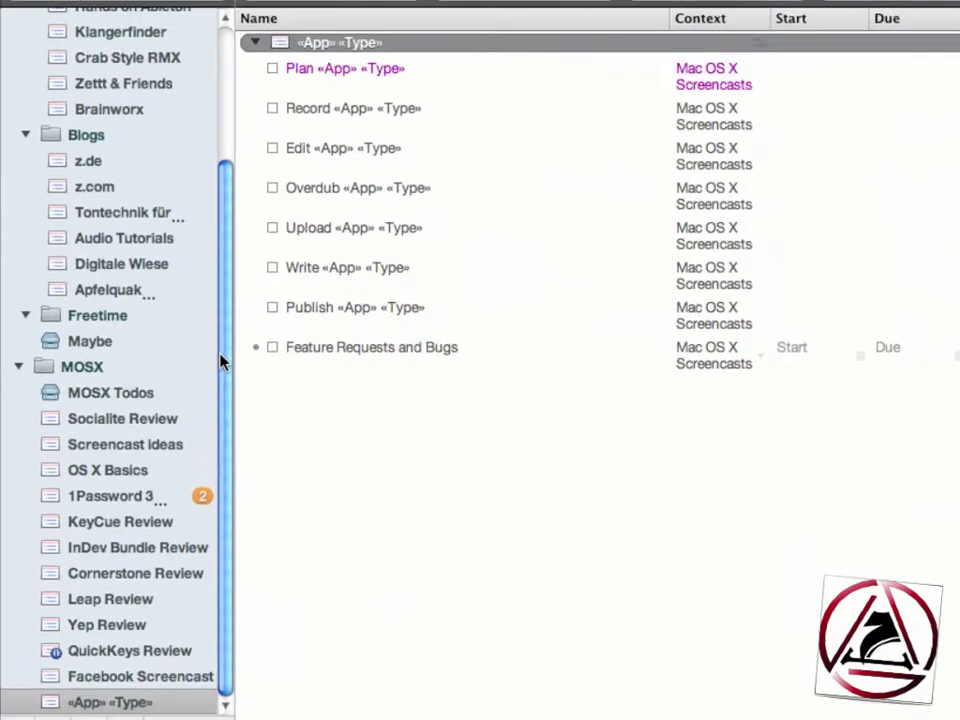
pyautogui.moveTo(181, 408); pyautogui.dragTo(178, 333)
pyautogui.moveTo(222, 266); pyautogui.dragTo(212, 465)
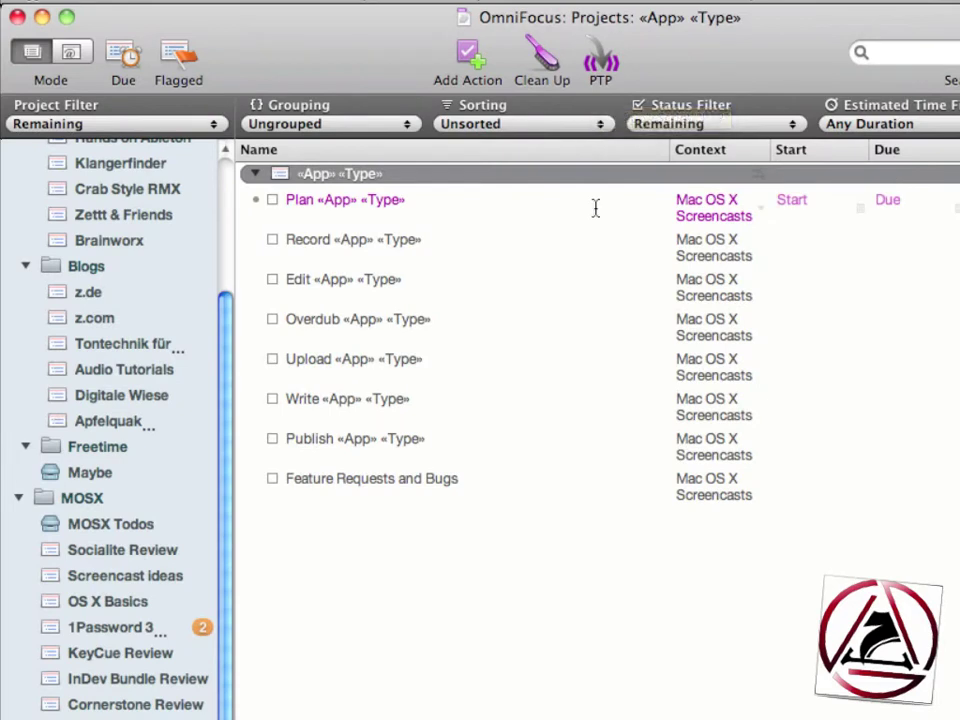
pyautogui.click(358, 205)
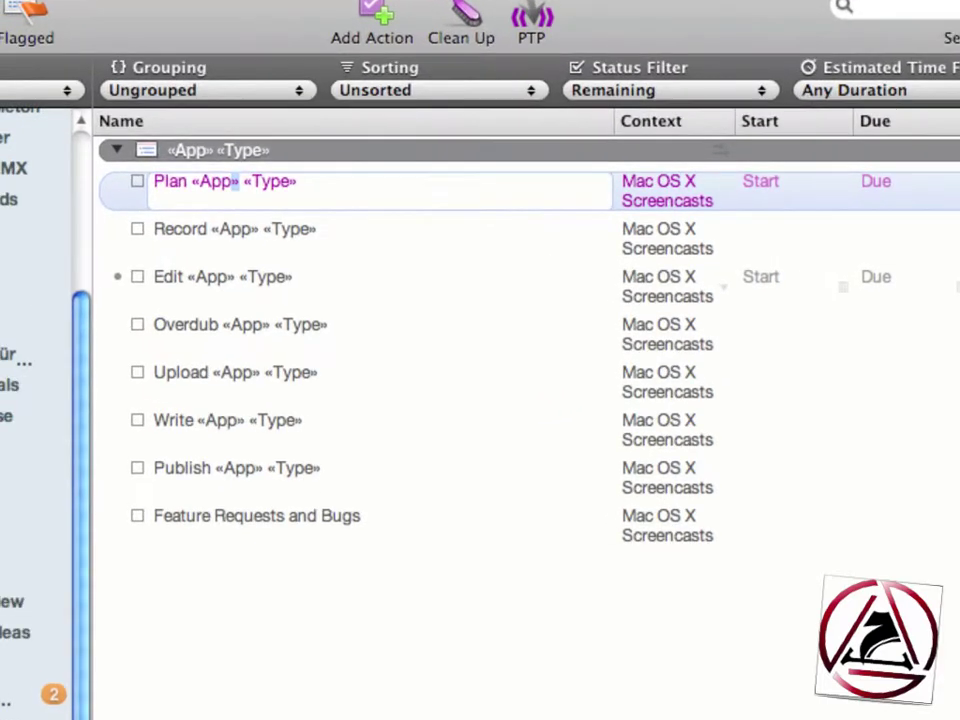
pyautogui.press('Left')
pyautogui.press('Left')
pyautogui.press('Left')
pyautogui.press('Left')
pyautogui.click(322, 654)
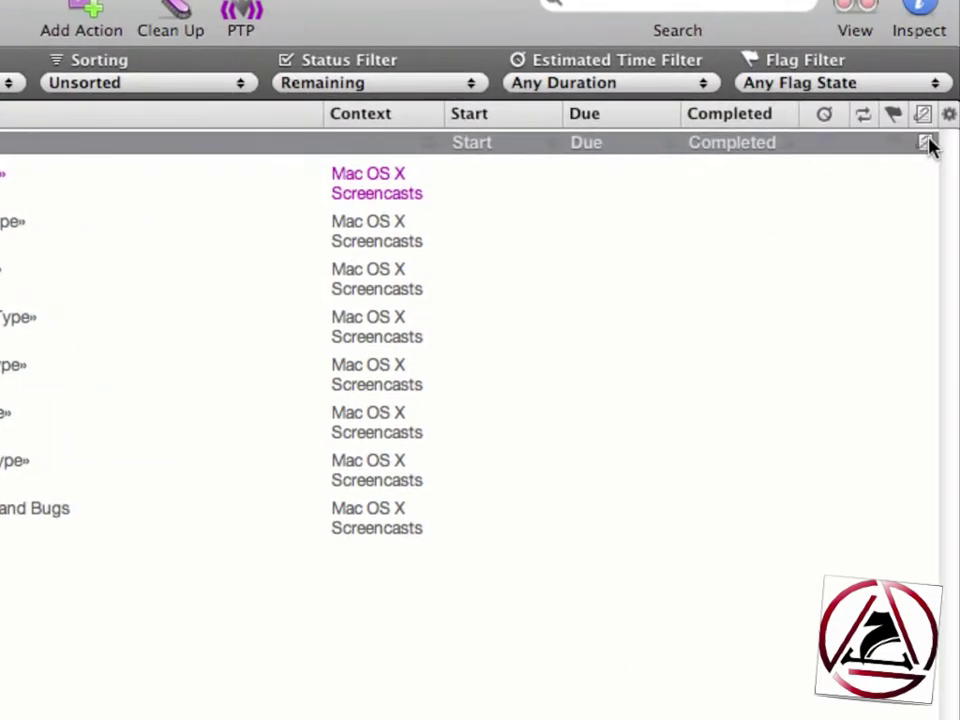
# Expand the note of the «App» «Type» project to read the placeholder explanation, and collapse it again.
pyautogui.click(926, 144)
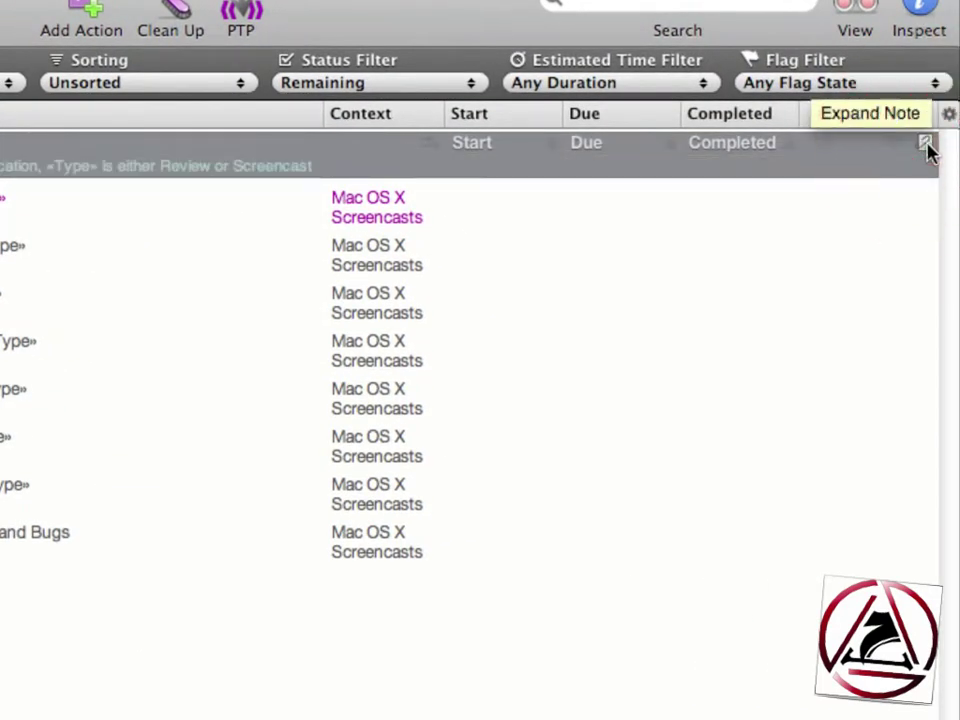
pyautogui.click(120, 163)
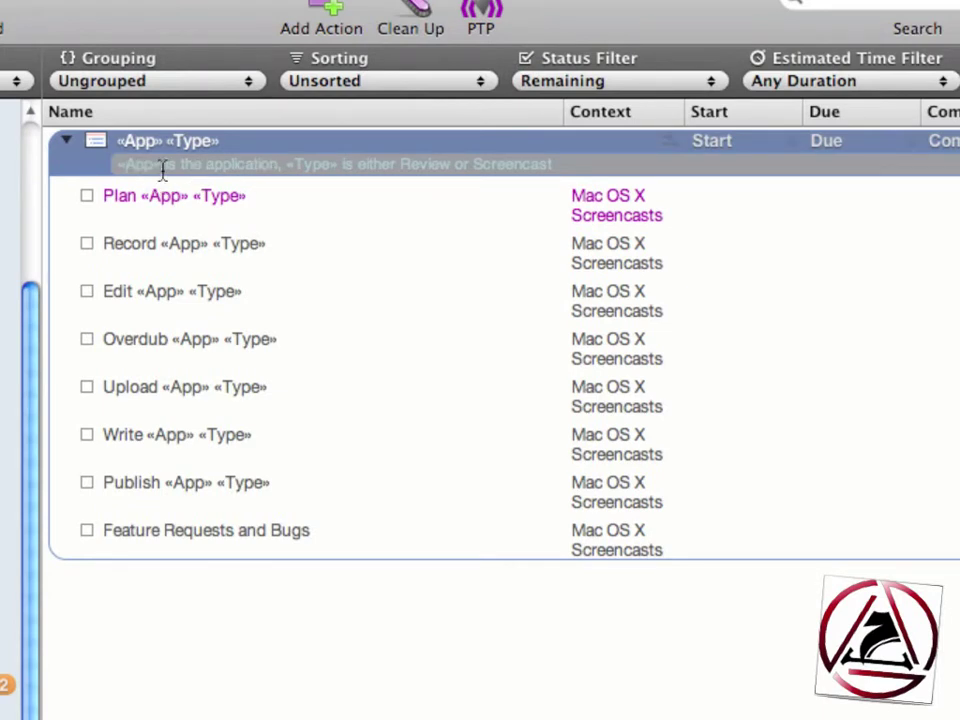
pyautogui.doubleClick(130, 165)
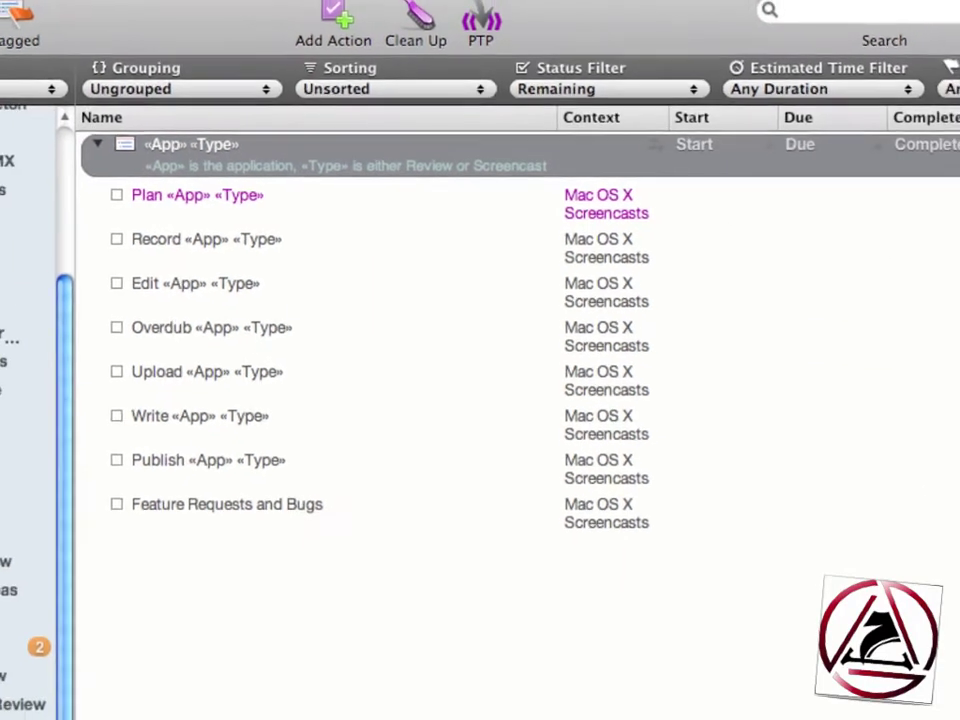
pyautogui.press('super+apostrophe')
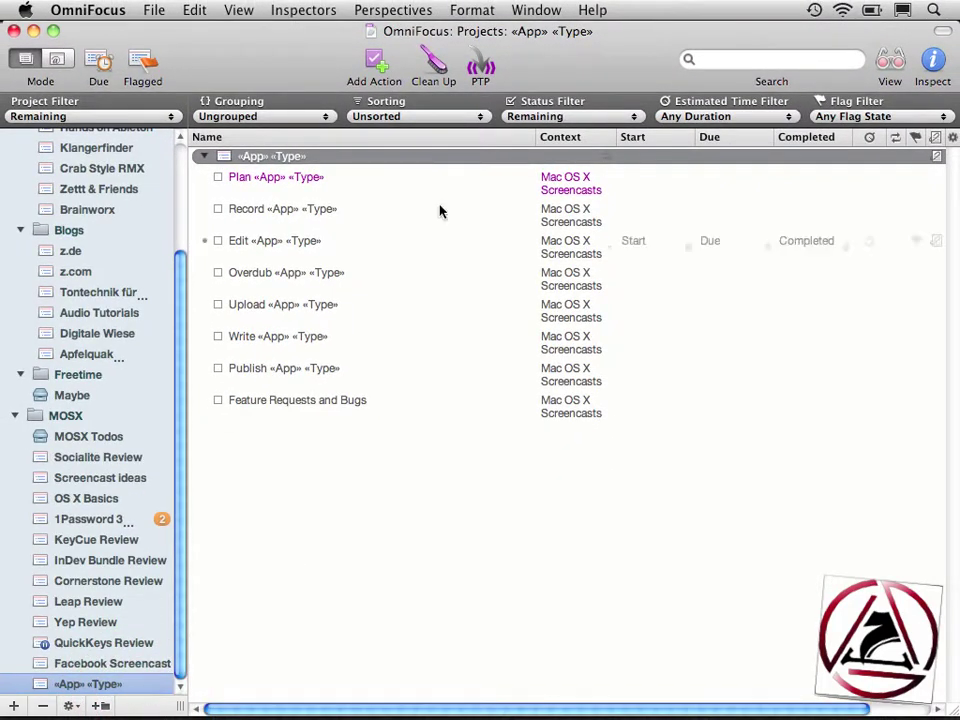
# Populate the project template with the PTP script, replacing App with "OmniFocus" and Type with "Review".
pyautogui.click(480, 68)
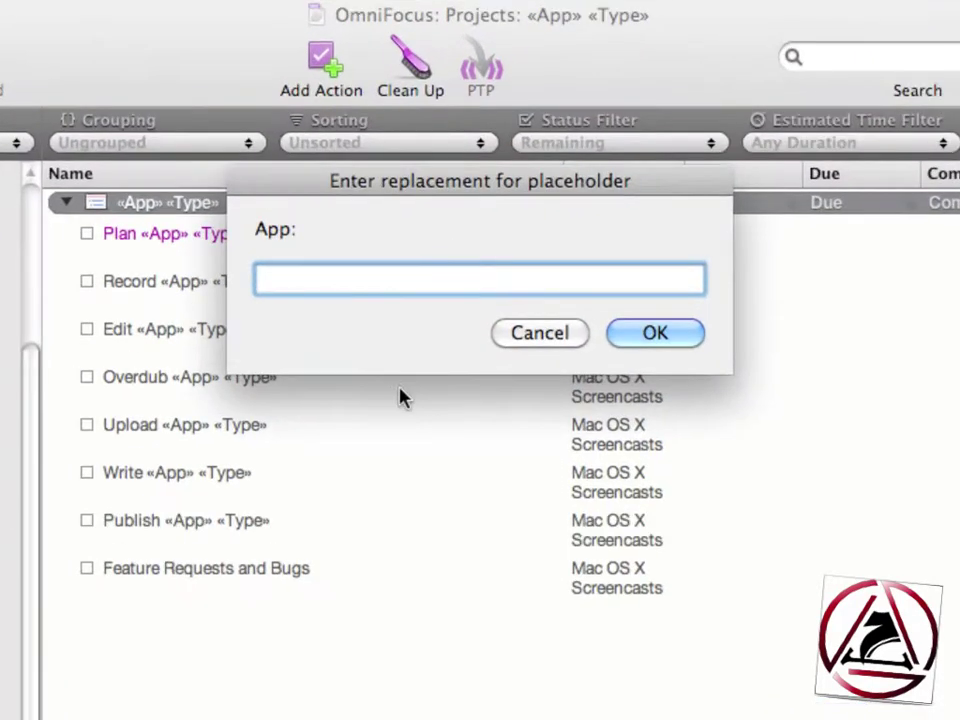
pyautogui.write('OmniFocus')
pyautogui.press('Return')
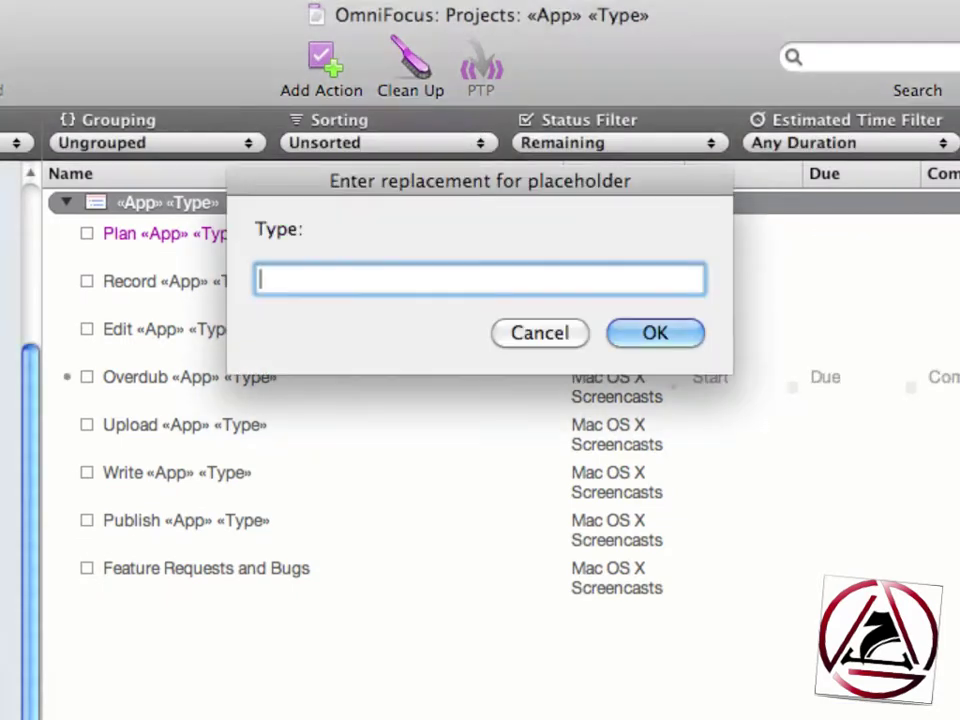
pyautogui.write('Review')
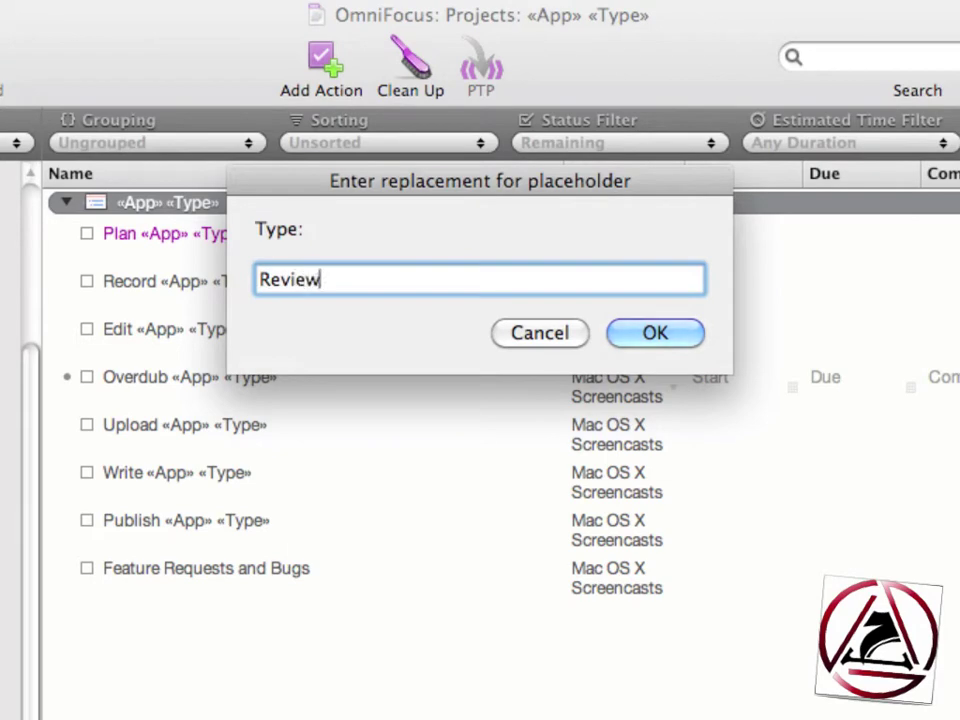
pyautogui.press('Return')
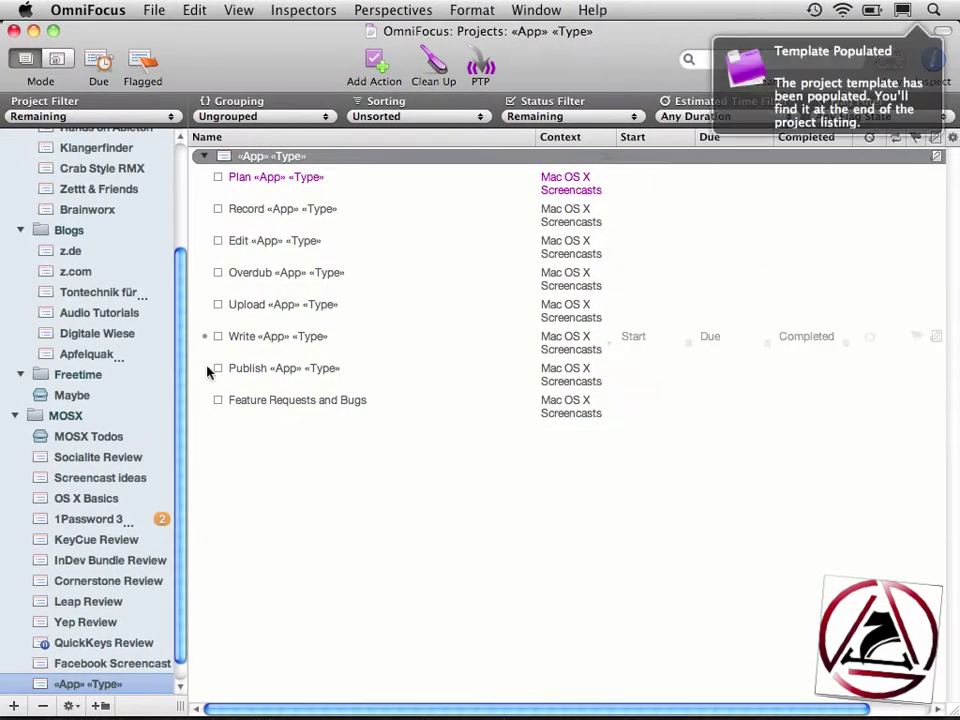
# Open the OmniFocus Review project at the end of the project list and mark its Plan action complete.
pyautogui.scroll(-1, 179, 370)
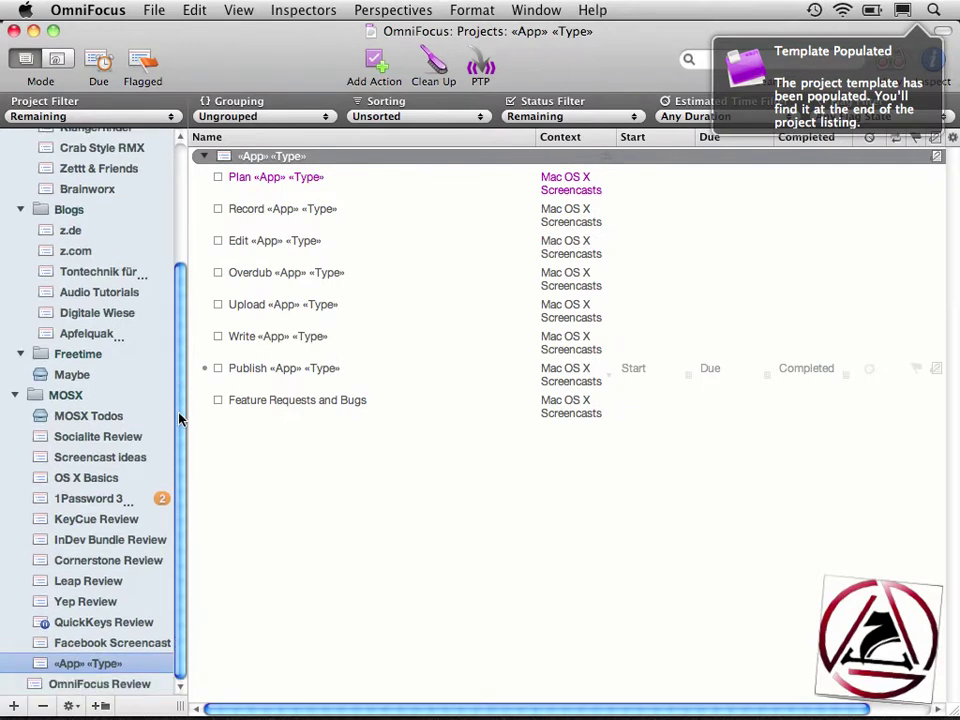
pyautogui.click(33, 688)
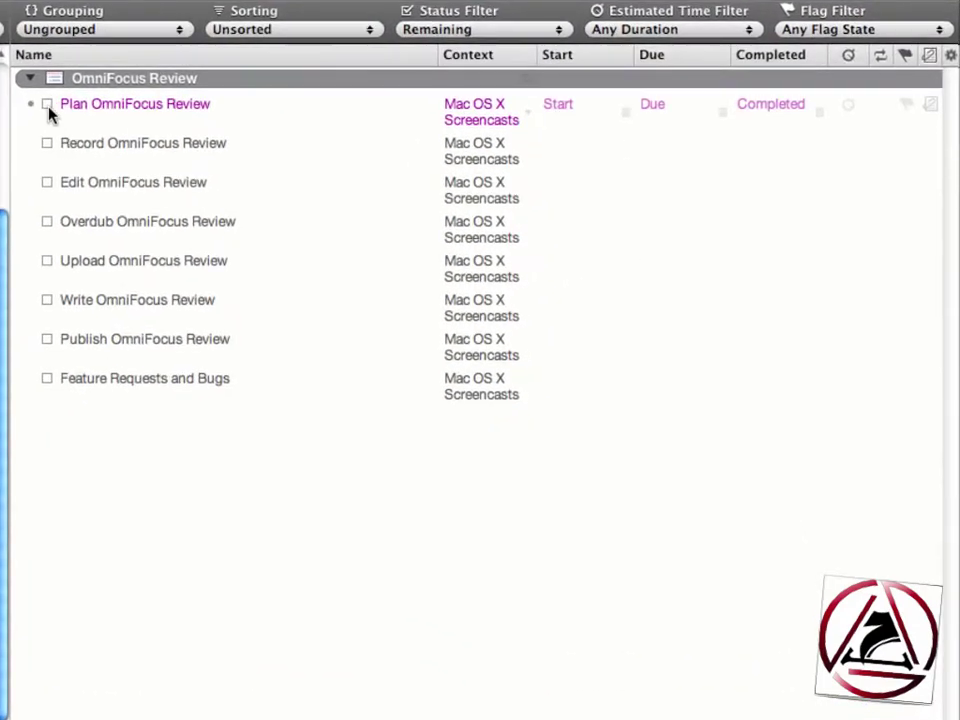
pyautogui.click(47, 104)
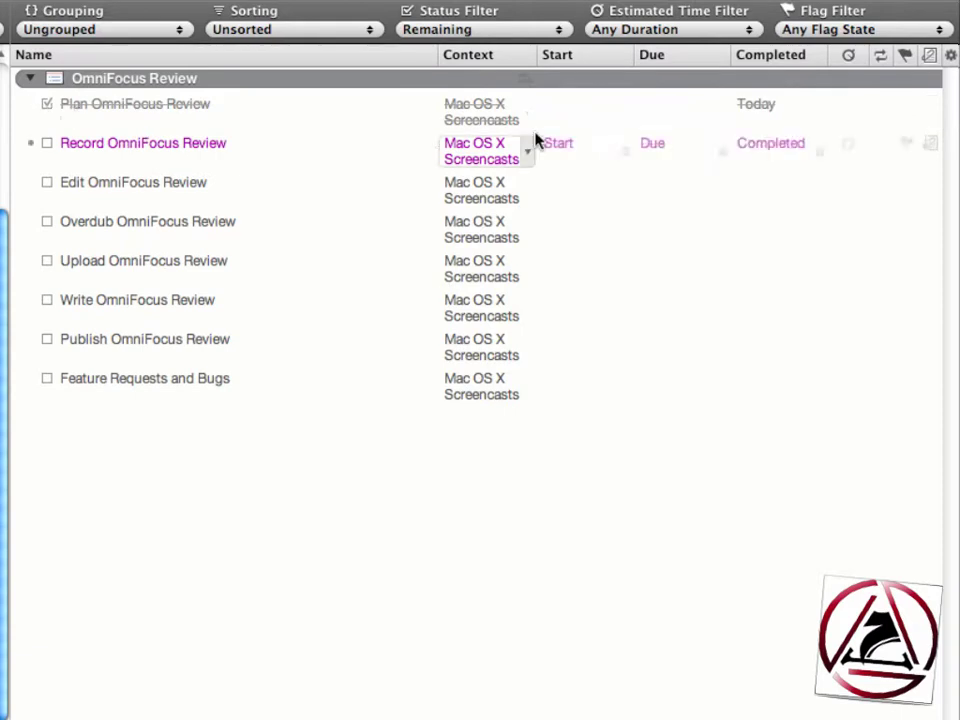
# Set the Record OmniFocus Review action to start today and be due on Wednesday, 09.12.09.
pyautogui.click(583, 150)
pyautogui.write('tody')
pyautogui.press('BackSpace')
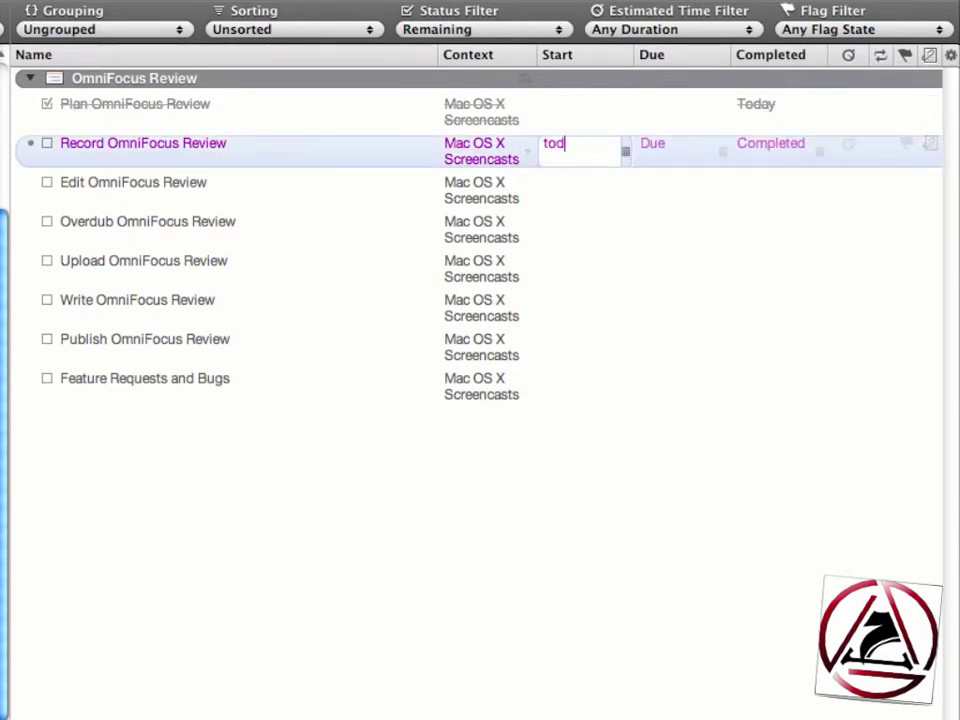
pyautogui.press('Return')
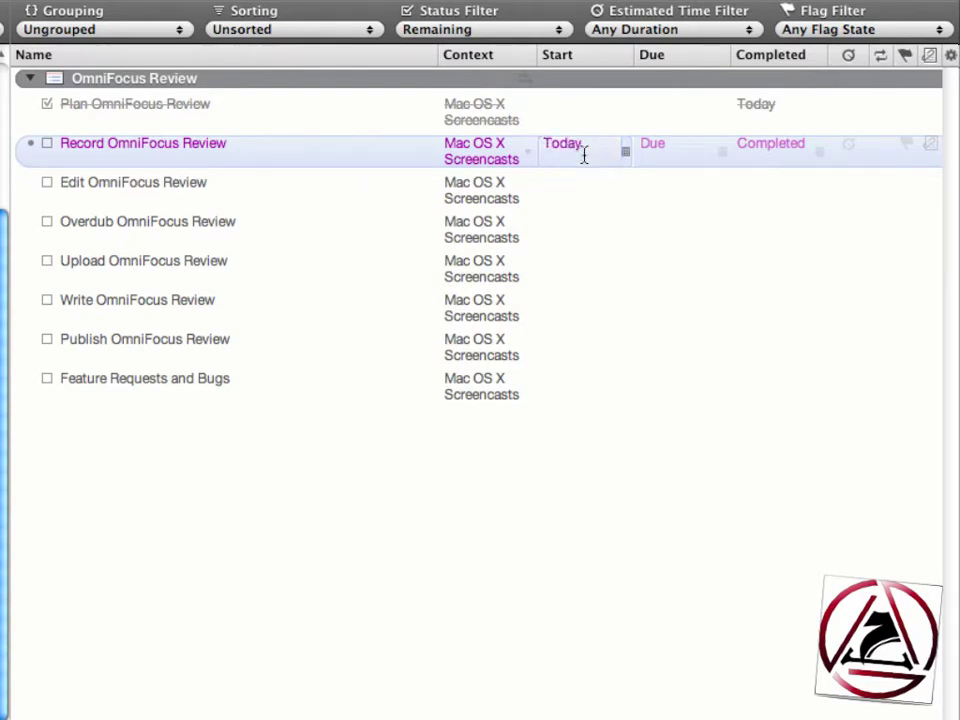
pyautogui.click(666, 149)
pyautogui.write('wed')
pyautogui.press('Return')
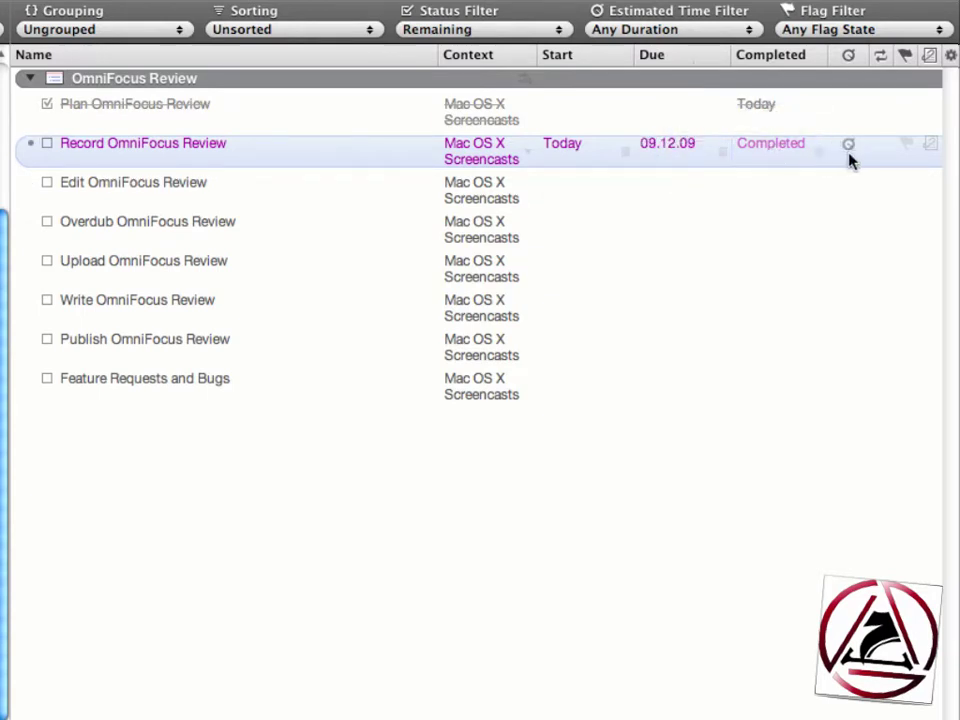
# Set the estimated time to 30m for each of the Record, Edit and Overdub OmniFocus Review actions.
pyautogui.write('30m')
pyautogui.press('Return')
pyautogui.click(854, 188)
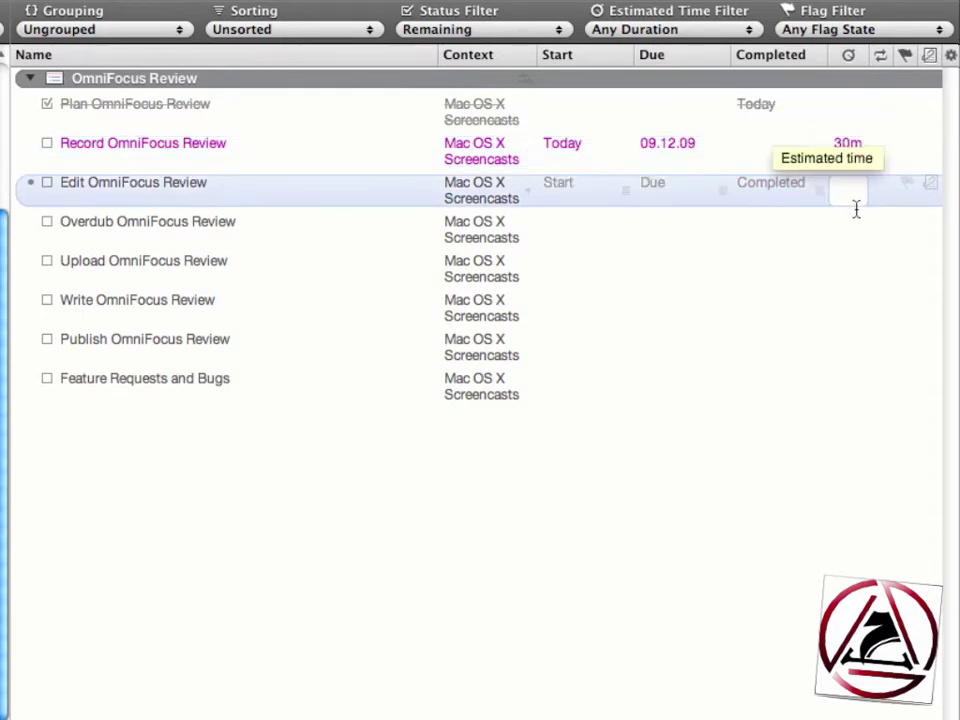
pyautogui.write('30m')
pyautogui.press('Return')
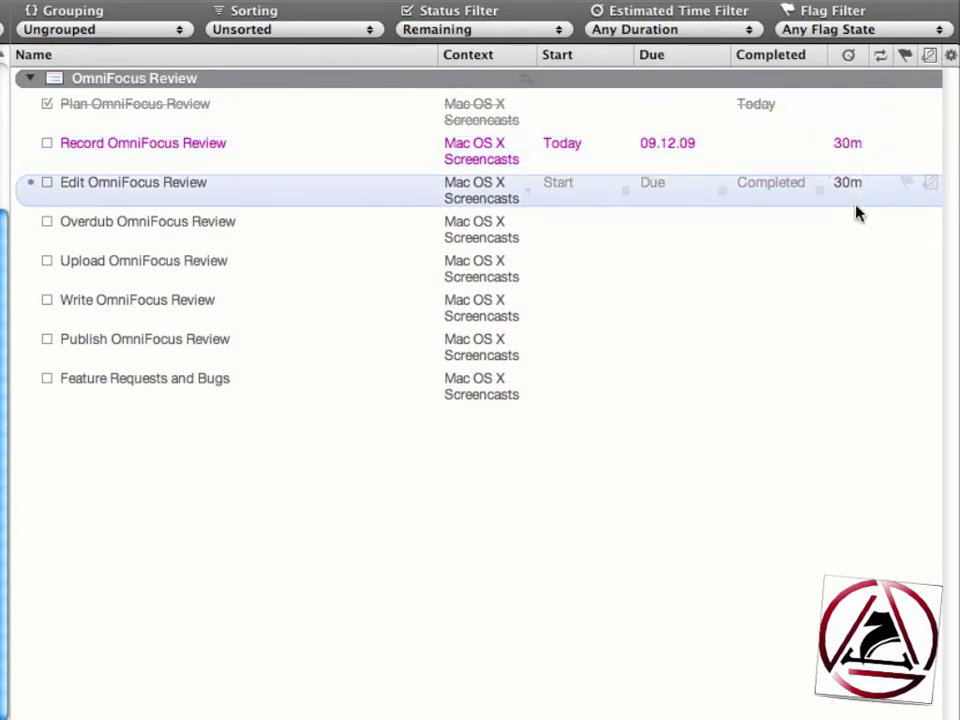
pyautogui.click(855, 222)
pyautogui.write('30m')
pyautogui.press('Return')
# Set the estimated times of the remaining review actions: Upload to 1h, Write to 30m and Publish to 5m.
pyautogui.click(843, 264)
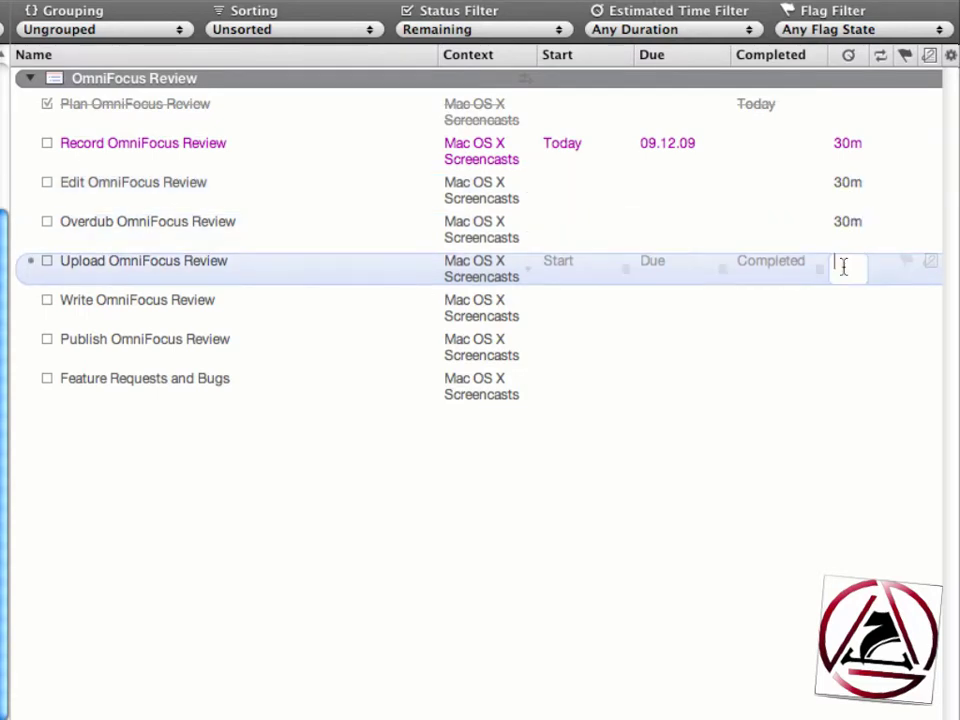
pyautogui.write('1h')
pyautogui.press('Return')
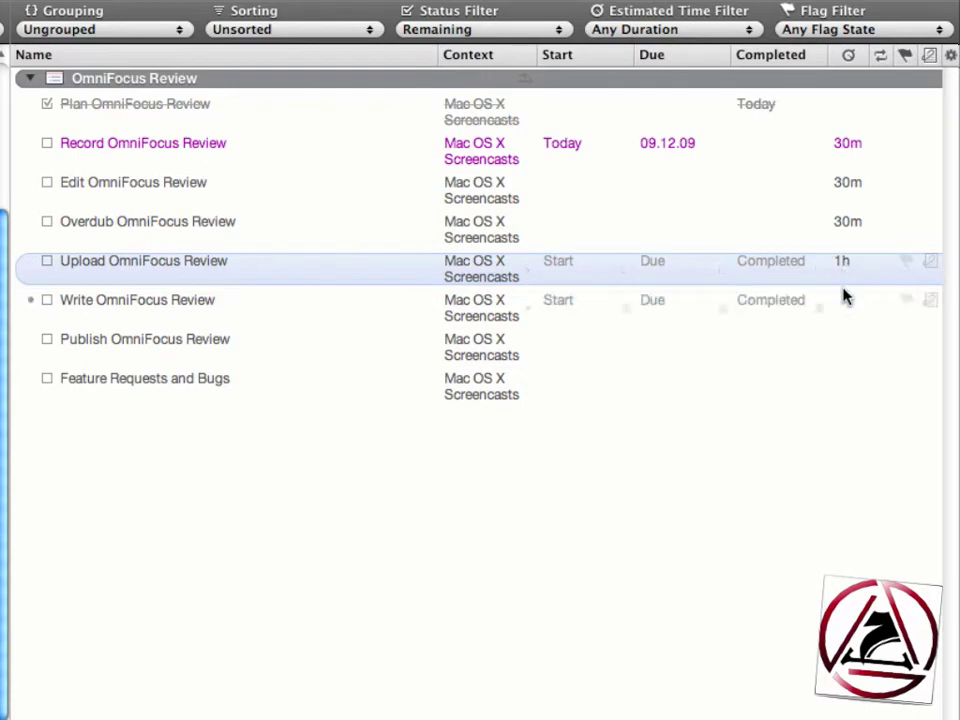
pyautogui.click(843, 298)
pyautogui.write('30')
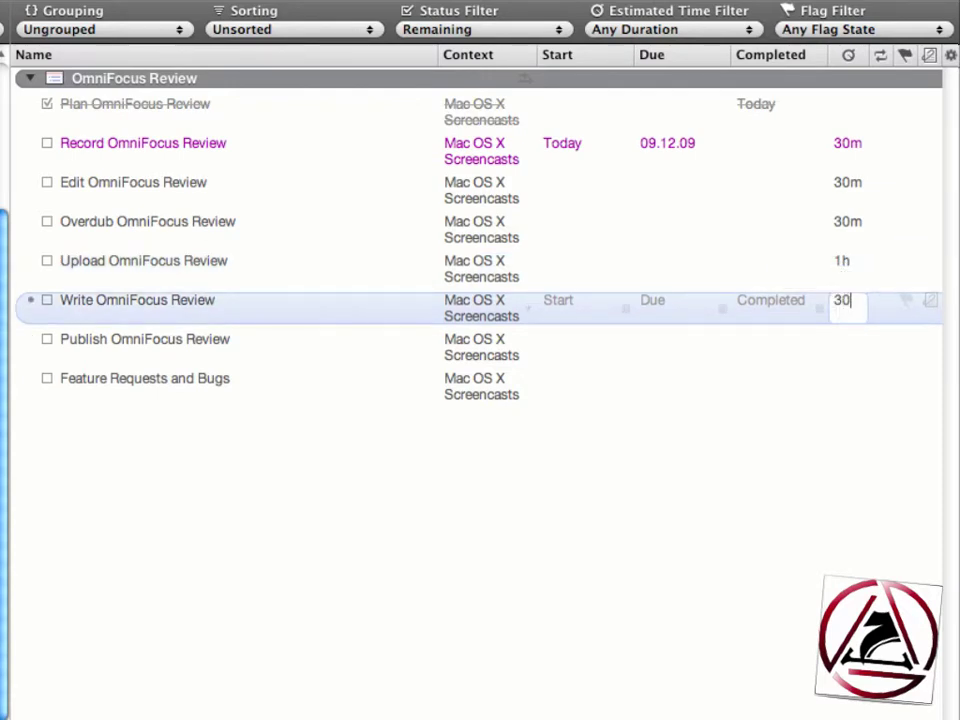
pyautogui.write('m')
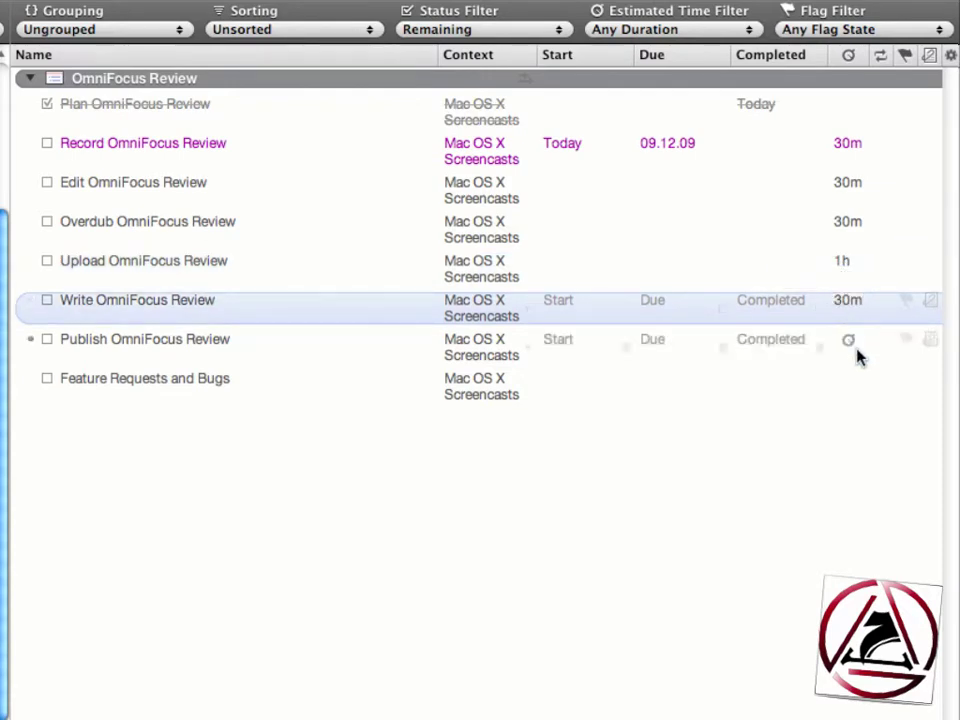
pyautogui.click(850, 350)
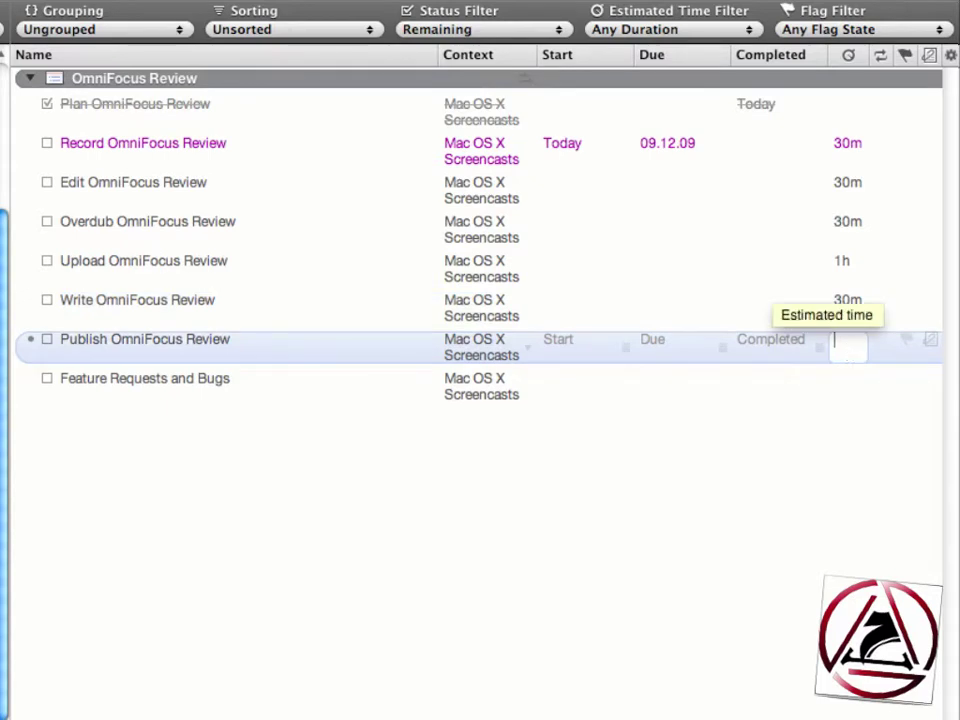
pyautogui.write('5m')
pyautogui.press('Return')
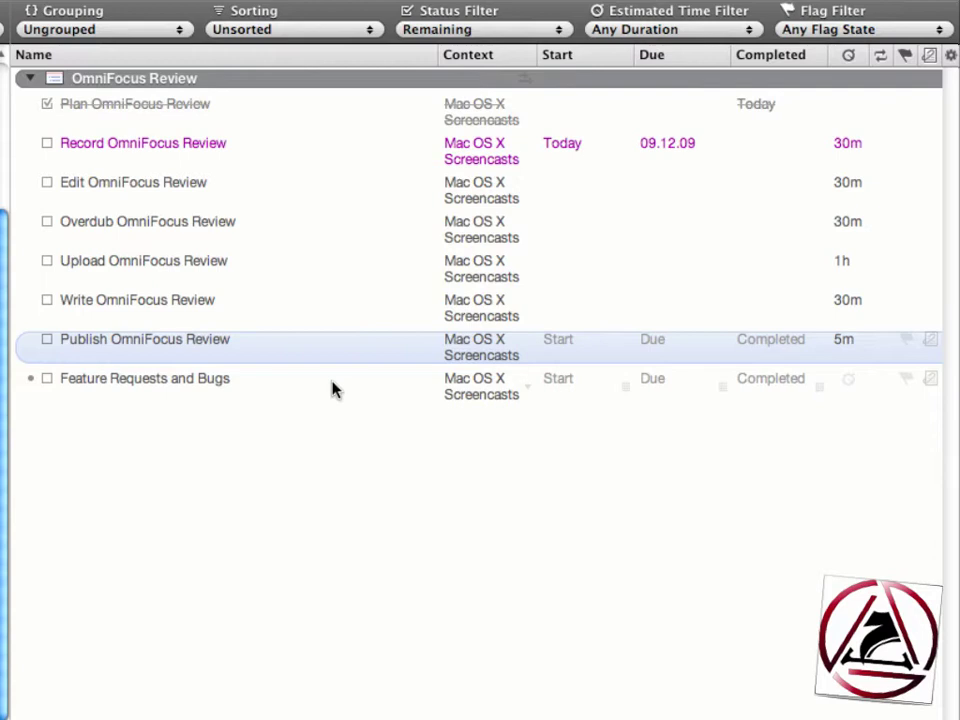
# Add an indented sub-action named "The interface needs an overhaul" beneath Feature Requests and Bugs.
pyautogui.click(237, 377)
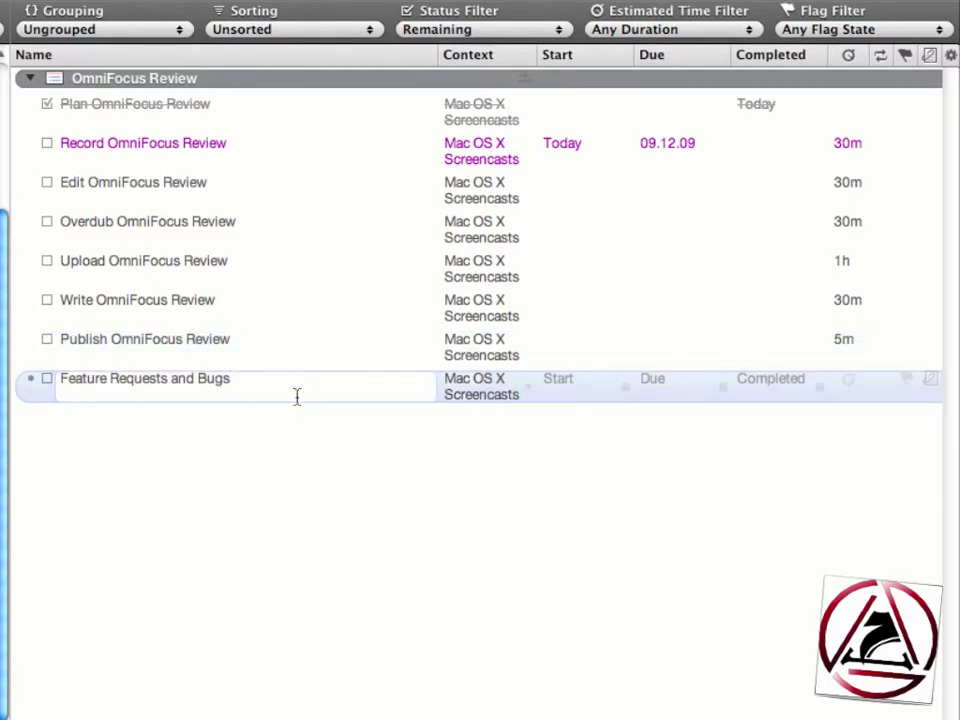
pyautogui.press('Return')
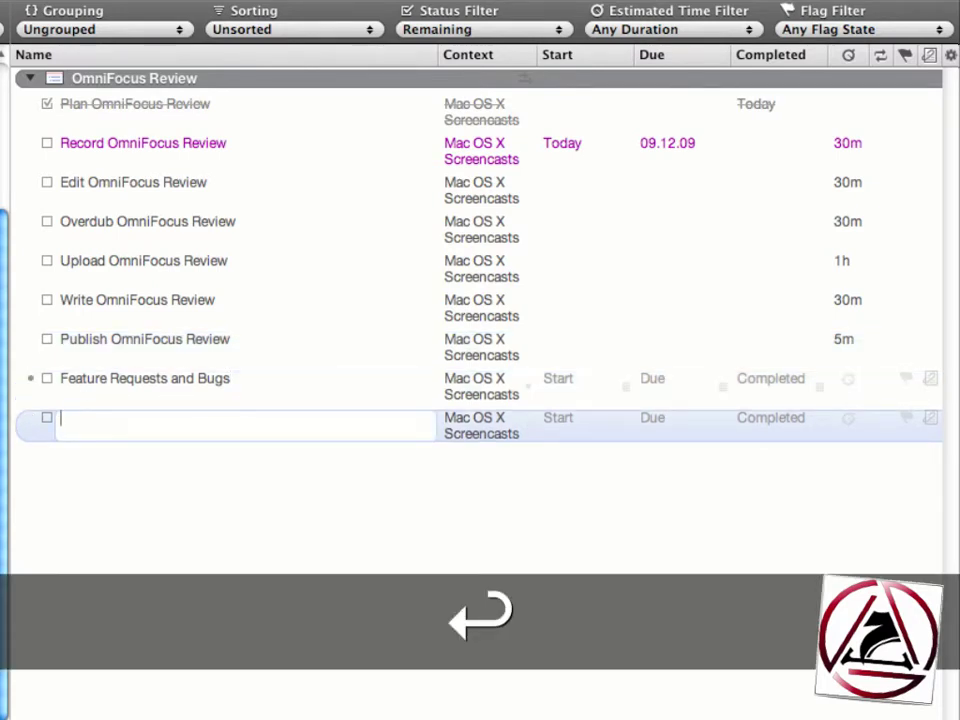
pyautogui.press('ctrl+super+Right')
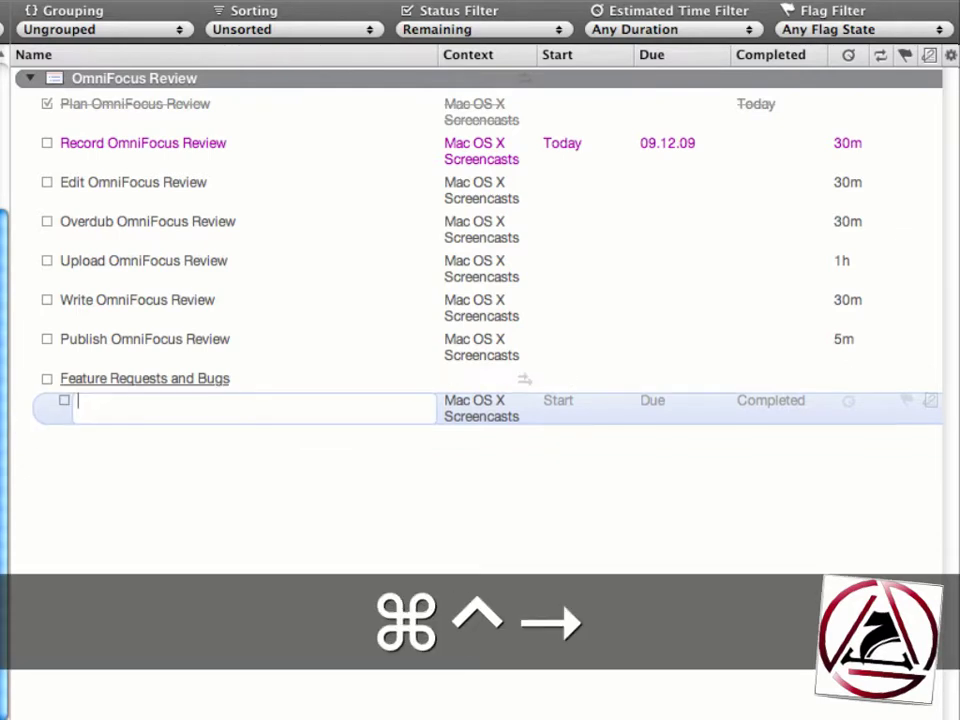
pyautogui.click(30, 379)
pyautogui.click(31, 380)
pyautogui.click(95, 412)
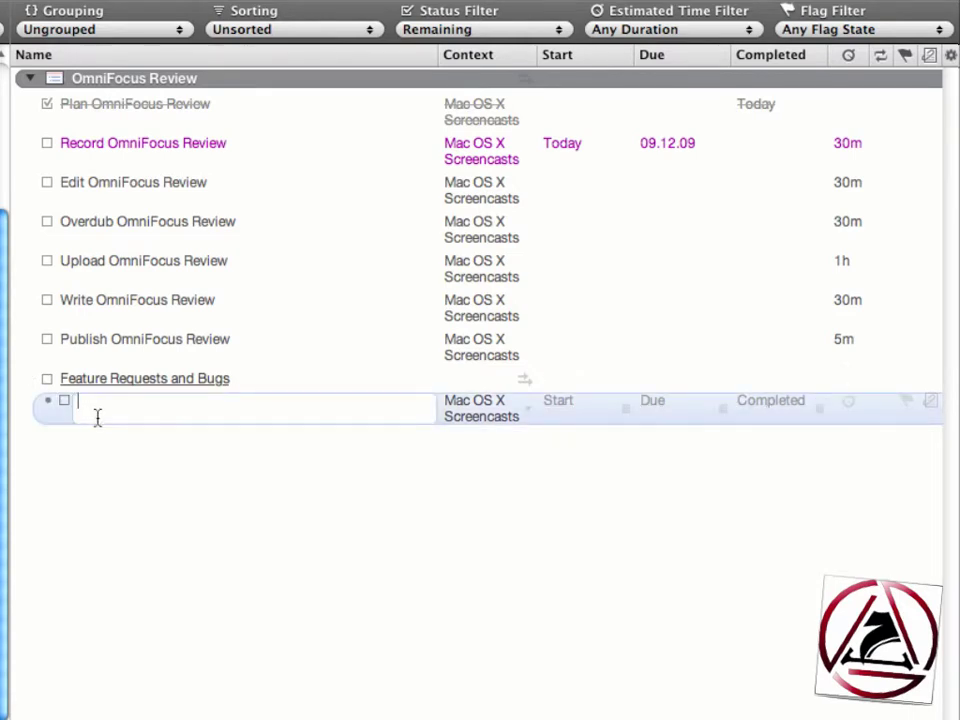
pyautogui.write('The interface needds')
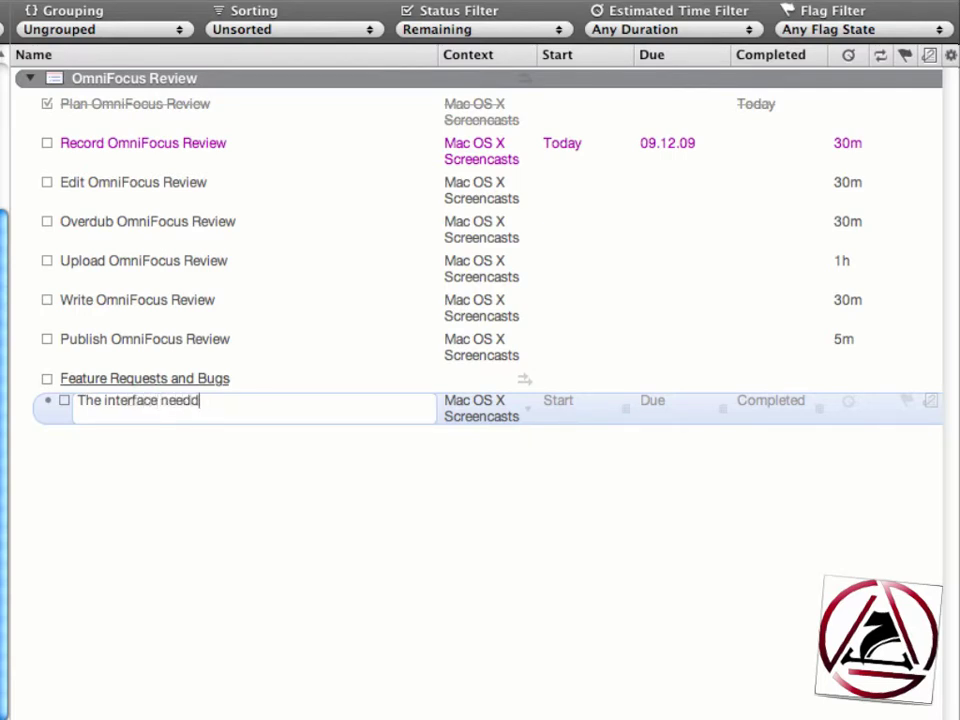
pyautogui.write('overhaul')
pyautogui.press('Return')
pyautogui.press('Escape')
pyautogui.click(237, 565)
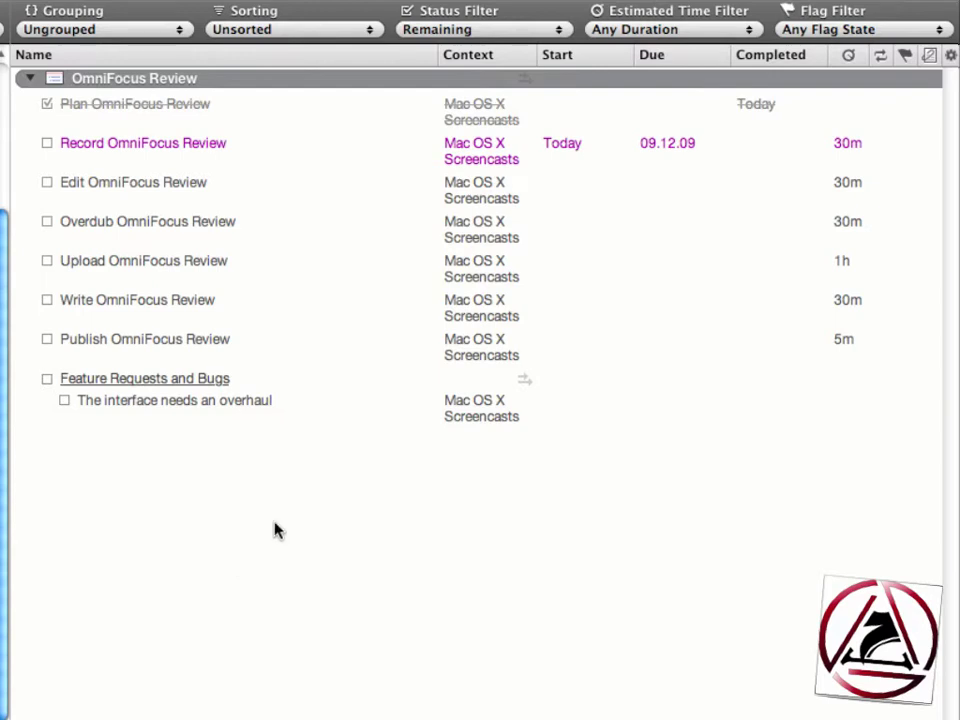
# Inspect the OmniFocus Review project and change its type to sequential.
pyautogui.click(135, 80)
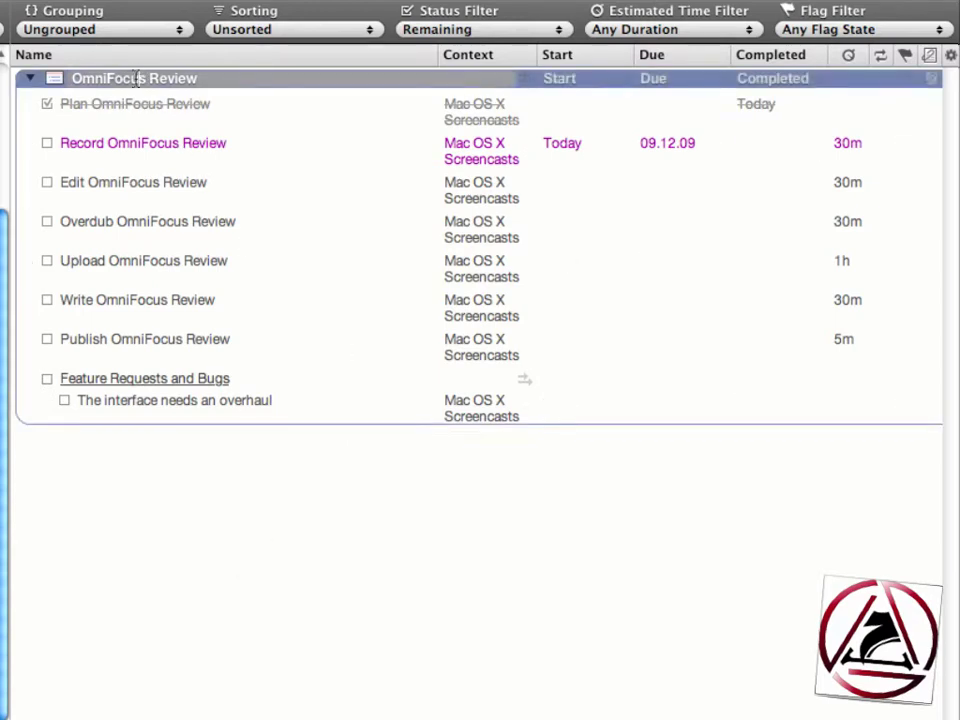
pyautogui.press('super+shift+i')
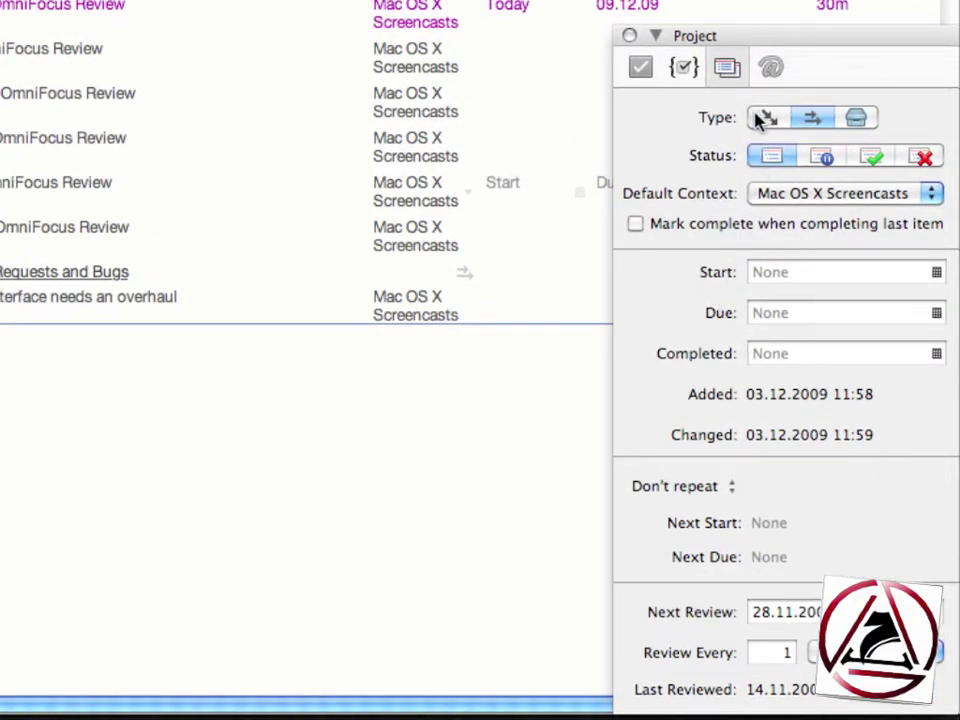
pyautogui.click(767, 118)
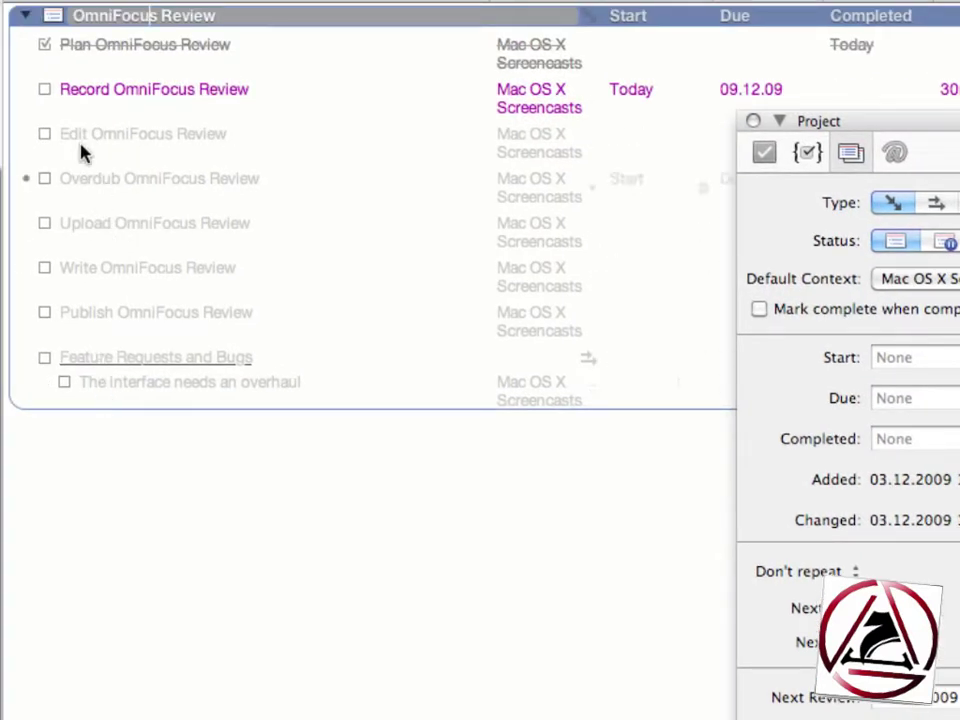
# Try the single-action list type on the OmniFocus Review project and leave the project type set to parallel.
pyautogui.click(930, 204)
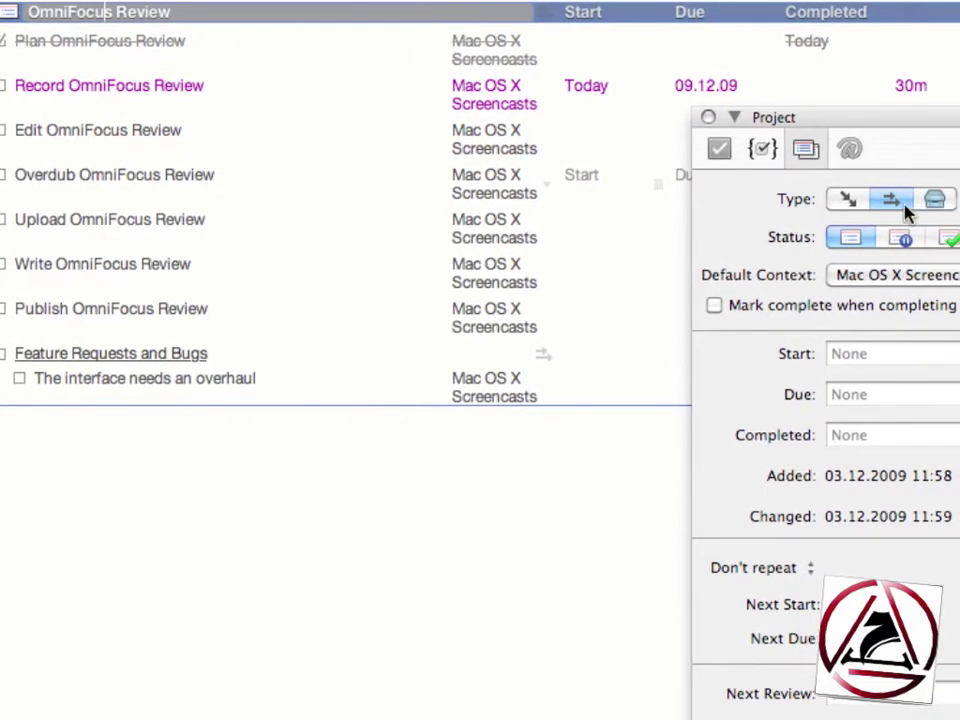
pyautogui.click(957, 204)
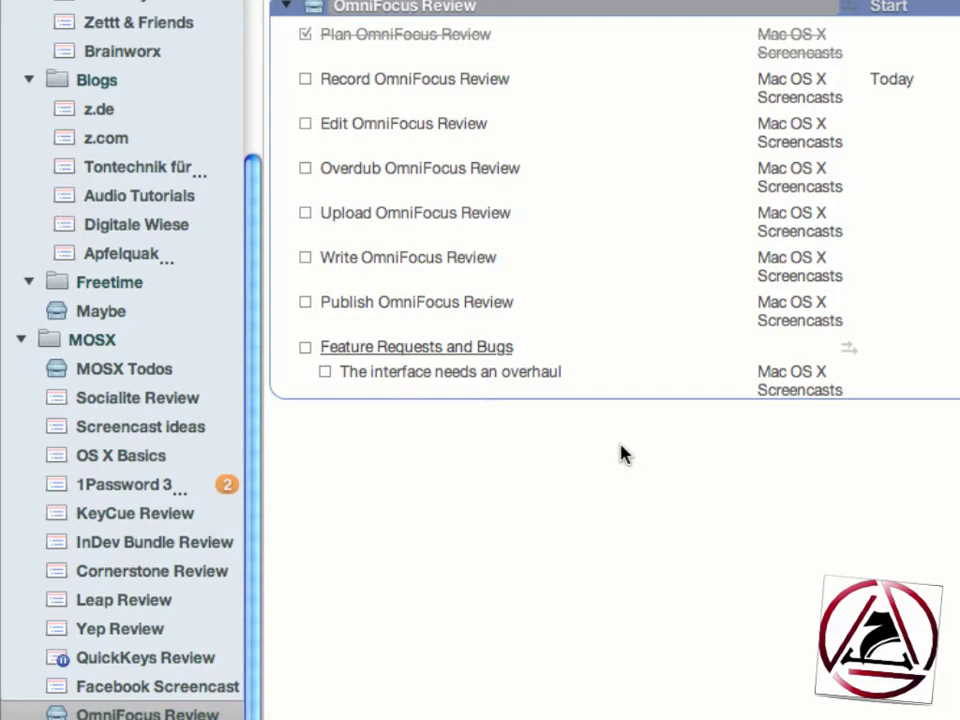
pyautogui.press('alt+super+i')
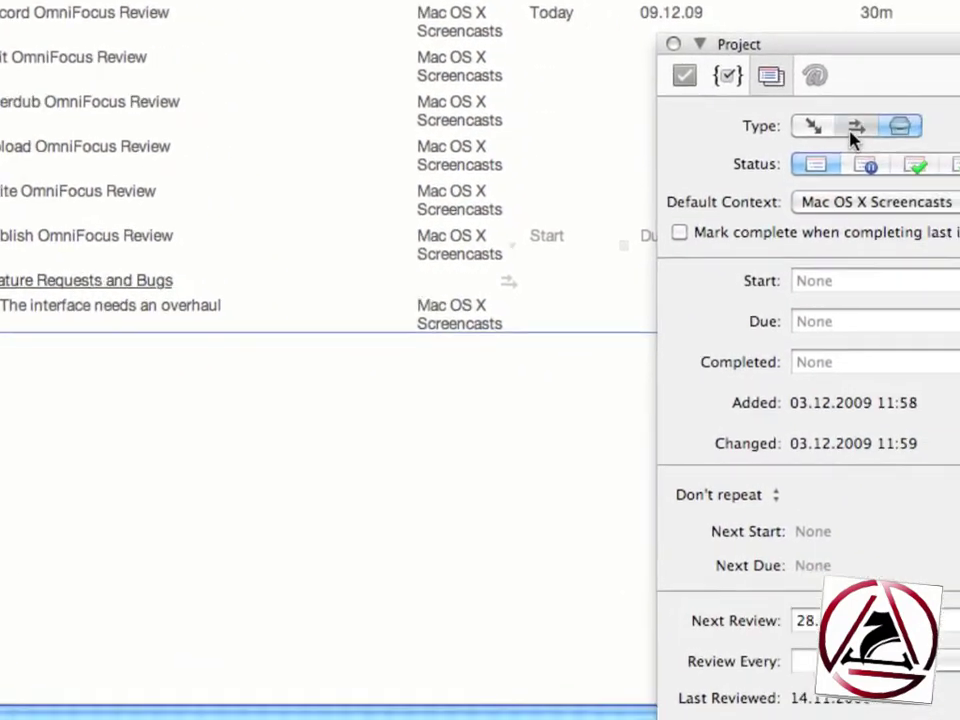
pyautogui.click(852, 129)
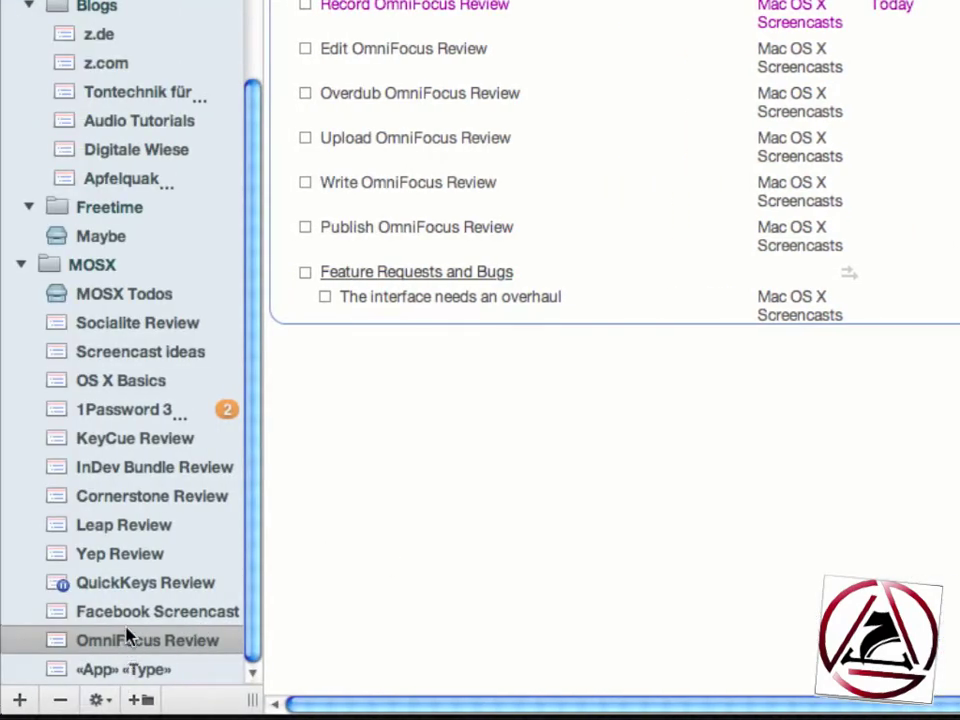
# Set the status of the Facebook Screencast project to Dropped.
pyautogui.rightClick(124, 614)
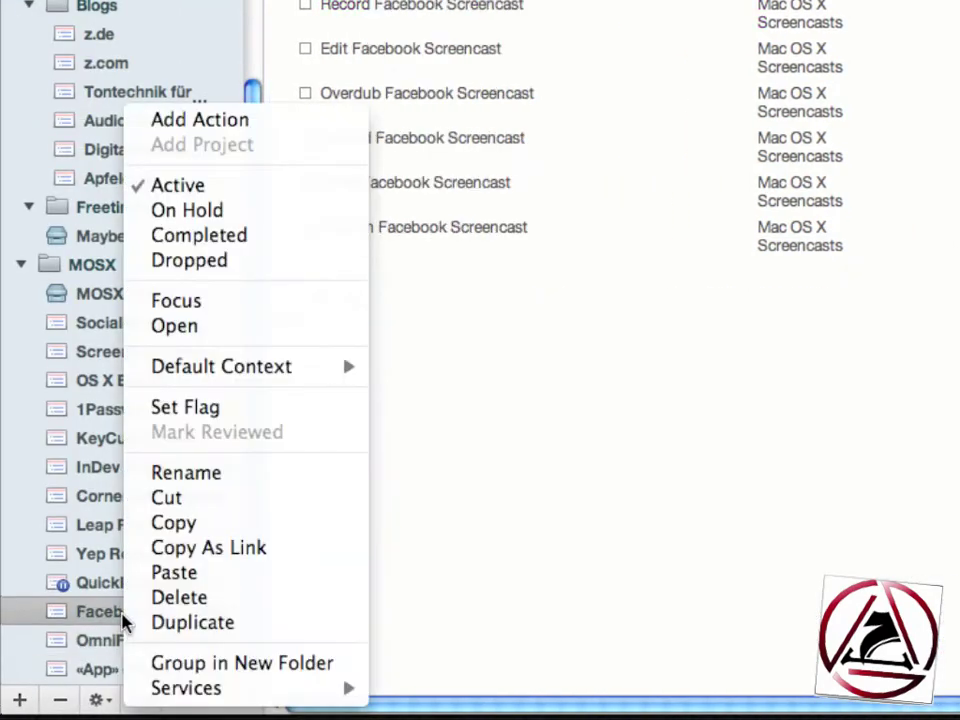
pyautogui.click(221, 264)
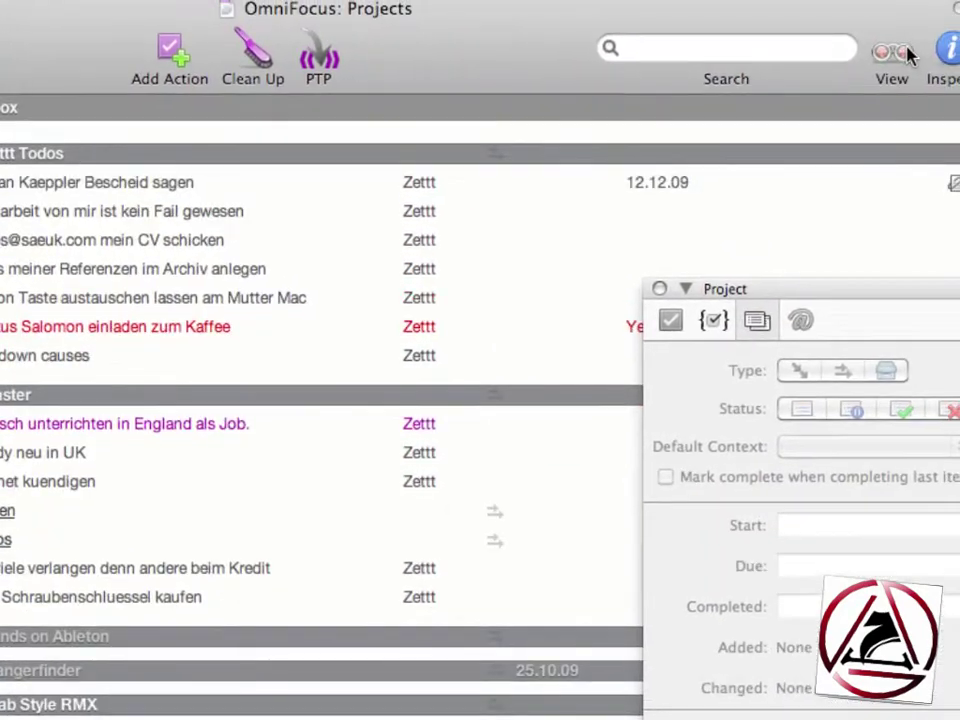
# Show the view options, filter to All Projects to view the dropped Facebook Screencast project, and return the project filter to Remaining.
pyautogui.click(905, 50)
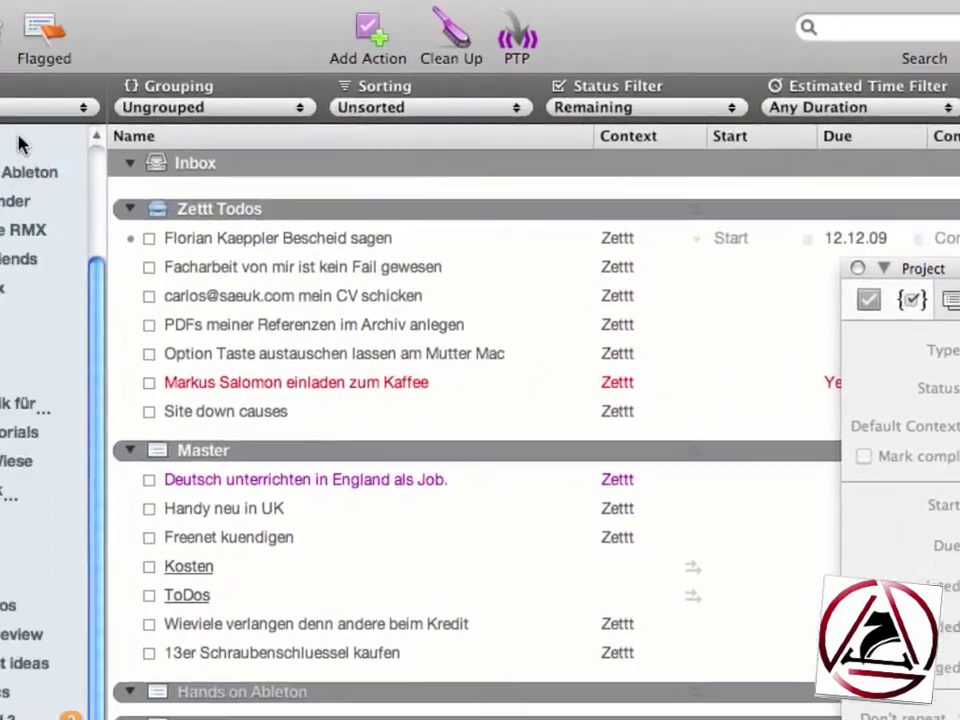
pyautogui.click(0, 137)
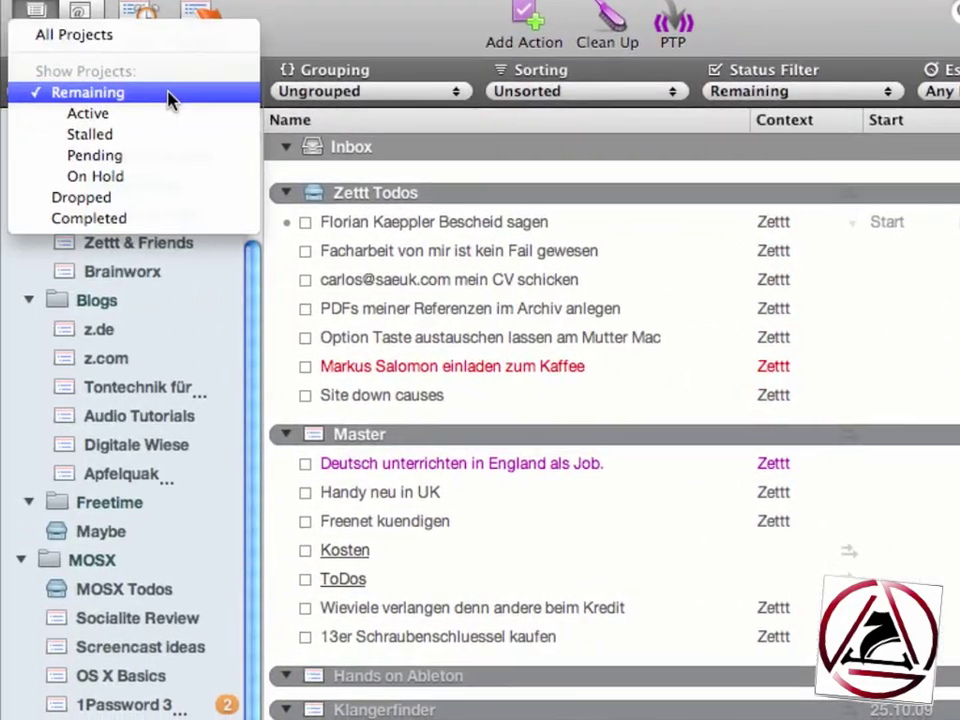
pyautogui.click(165, 34)
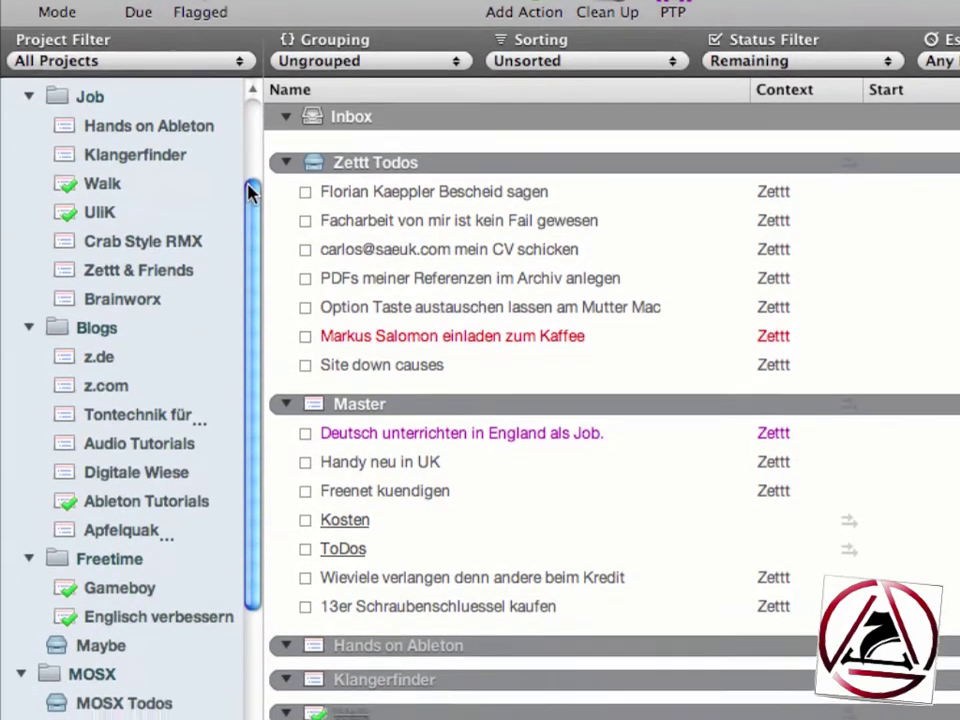
pyautogui.moveTo(249, 193); pyautogui.dragTo(240, 358)
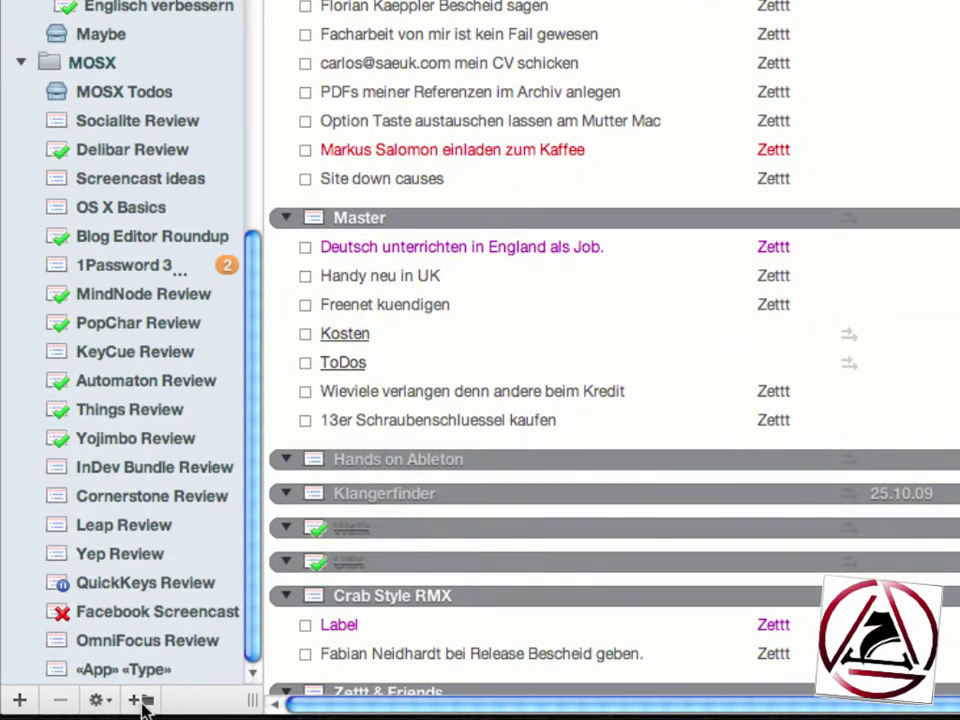
pyautogui.click(57, 623)
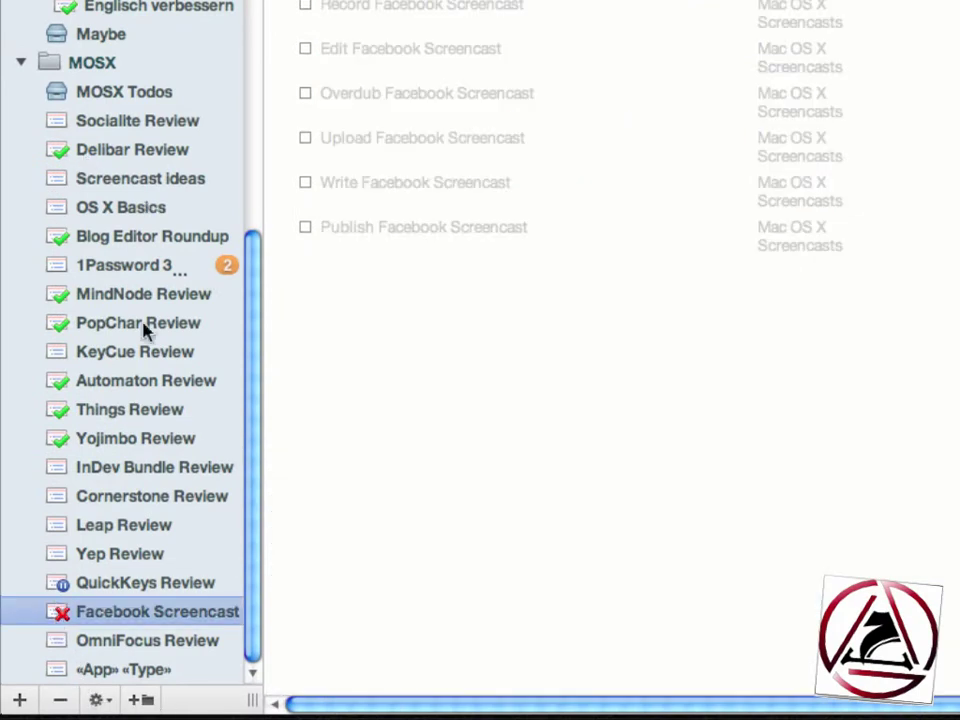
pyautogui.click(150, 62)
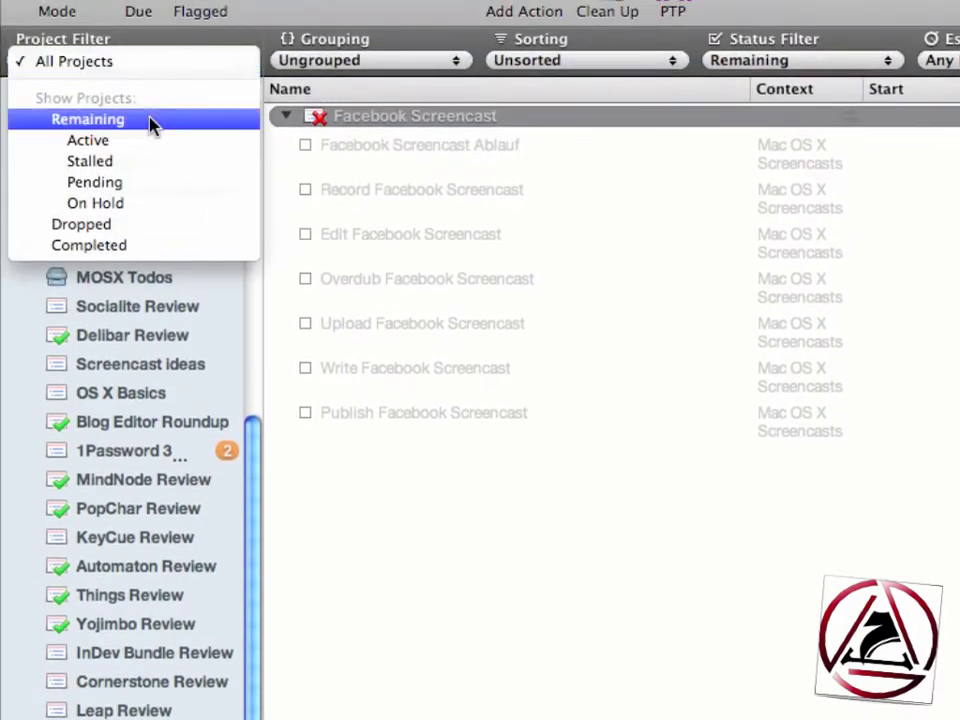
pyautogui.click(152, 120)
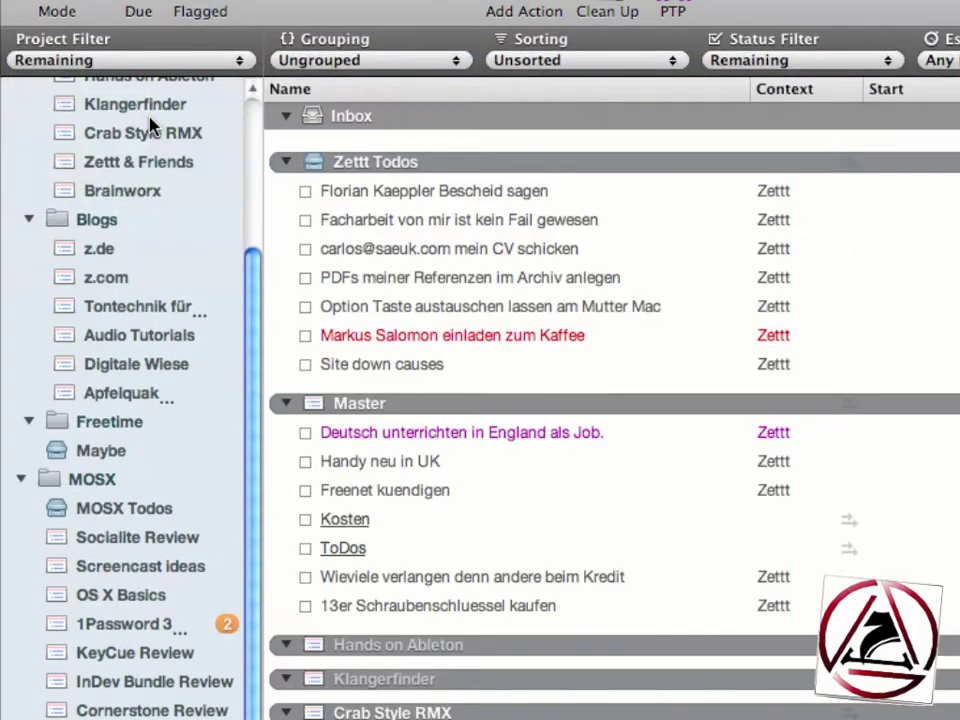
# Look through the available grouping, sorting, status, estimated time and flag filter options for the project list.
pyautogui.click(406, 60)
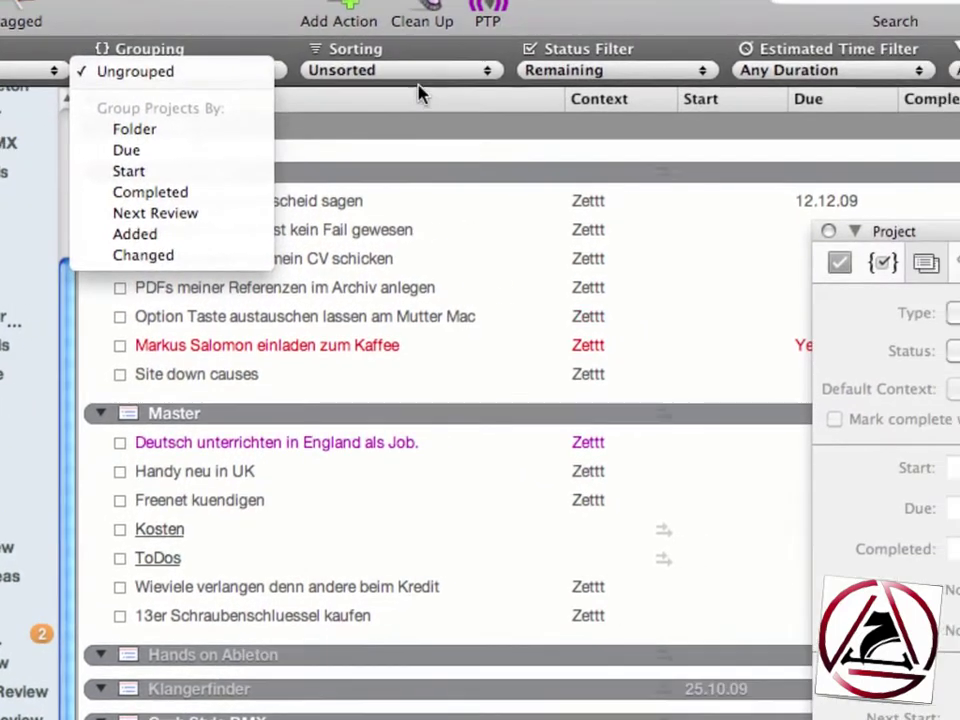
pyautogui.click(612, 64)
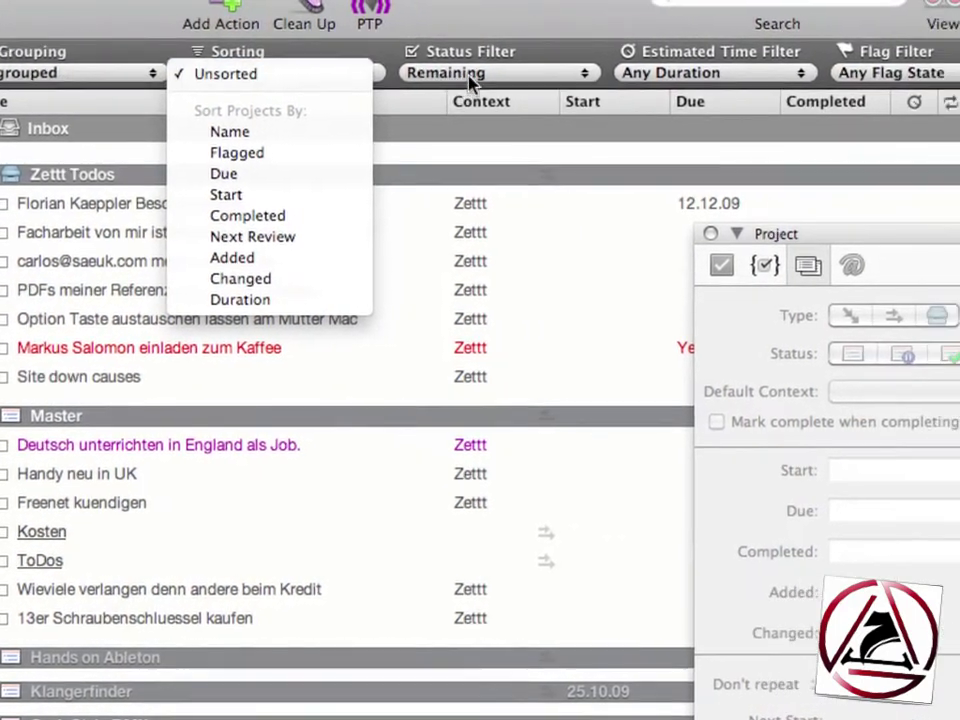
pyautogui.click(589, 72)
pyautogui.click(589, 72)
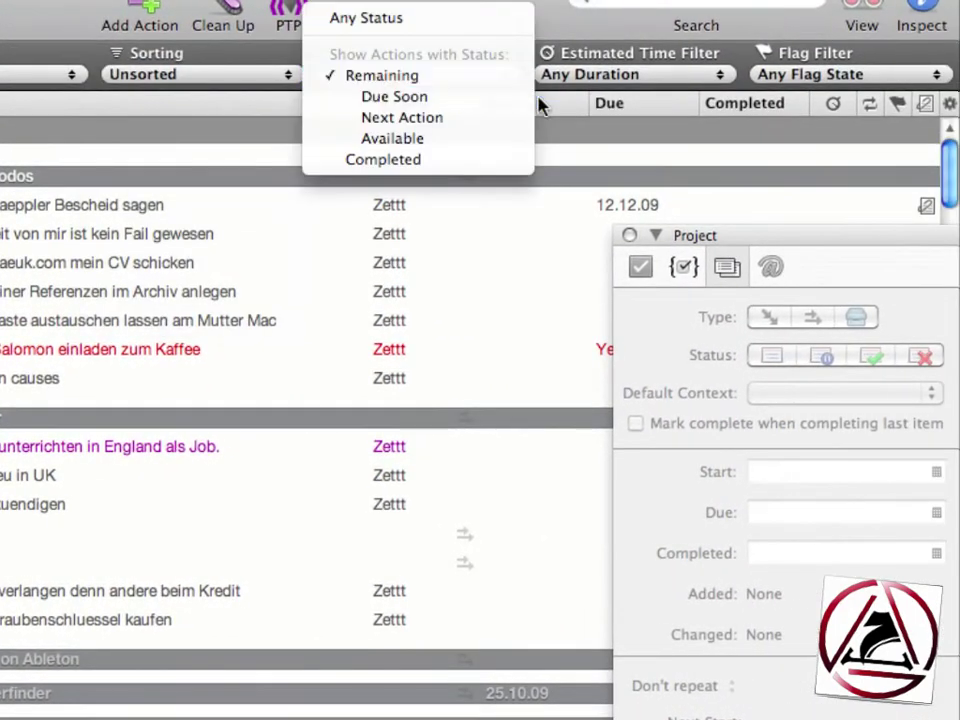
pyautogui.click(654, 76)
pyautogui.click(652, 78)
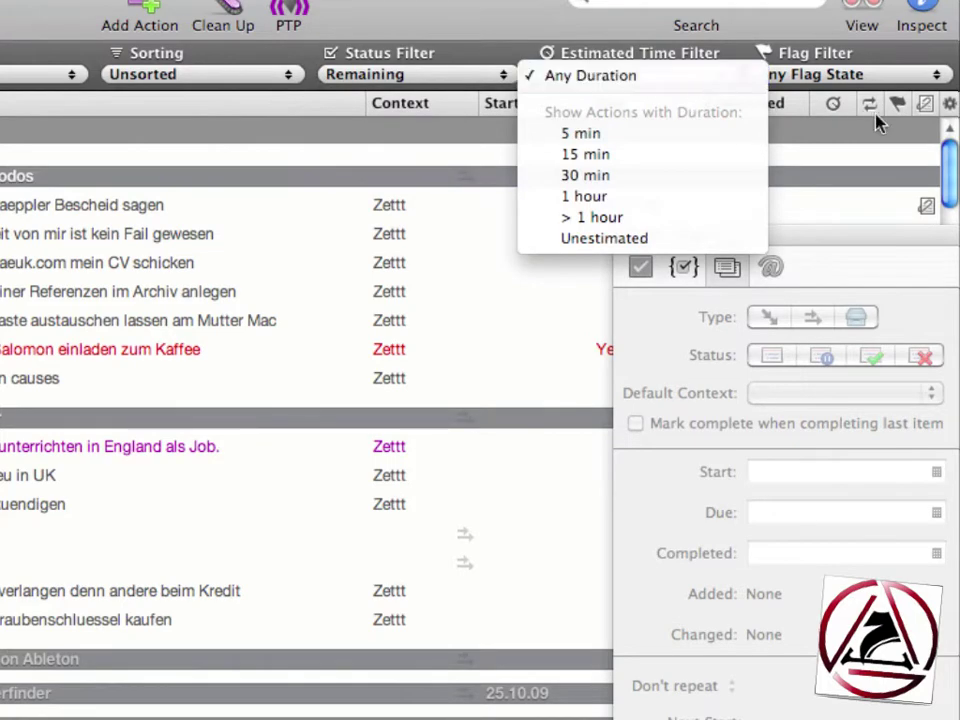
pyautogui.click(880, 78)
pyautogui.click(890, 78)
pyautogui.click(417, 261)
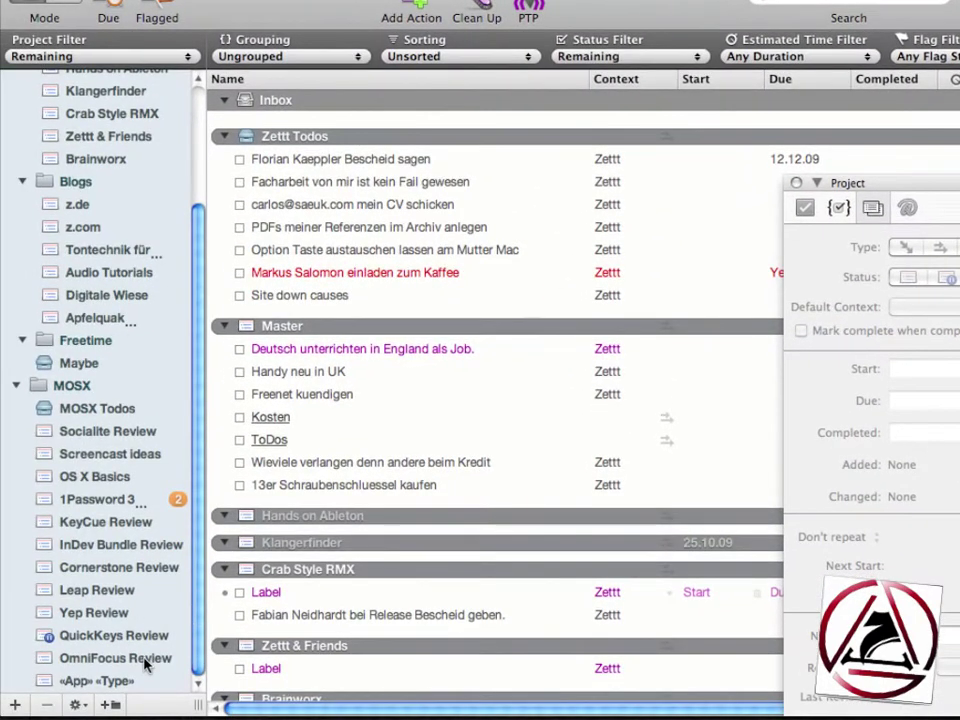
# Give the OmniFocus Review project a start date of today and a due date of Wednesday, 09.12.2009.
pyautogui.click(60, 684)
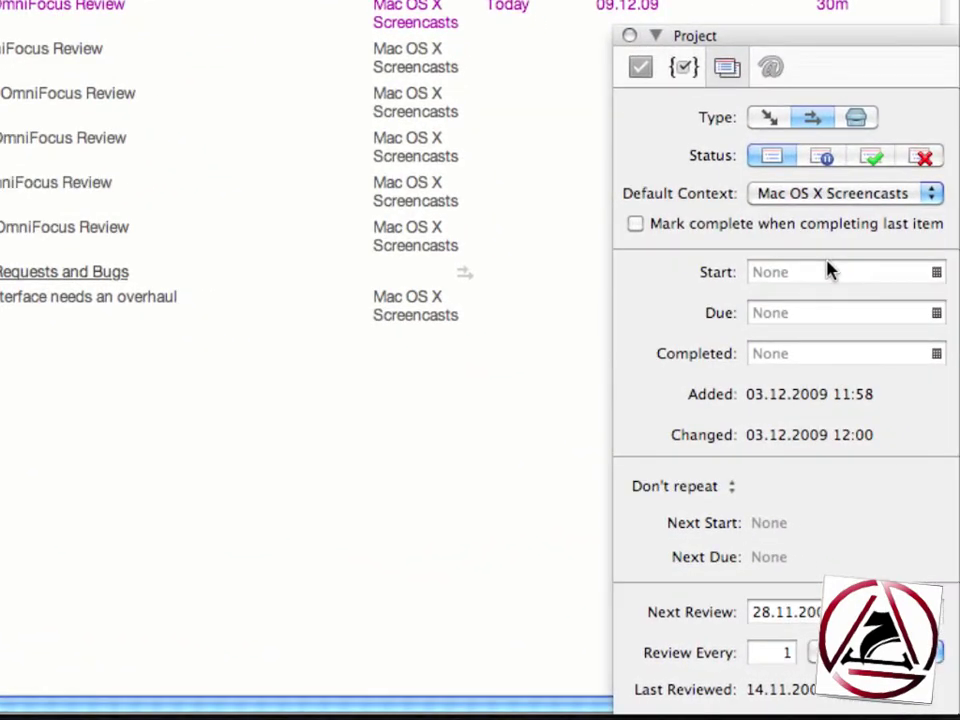
pyautogui.click(828, 271)
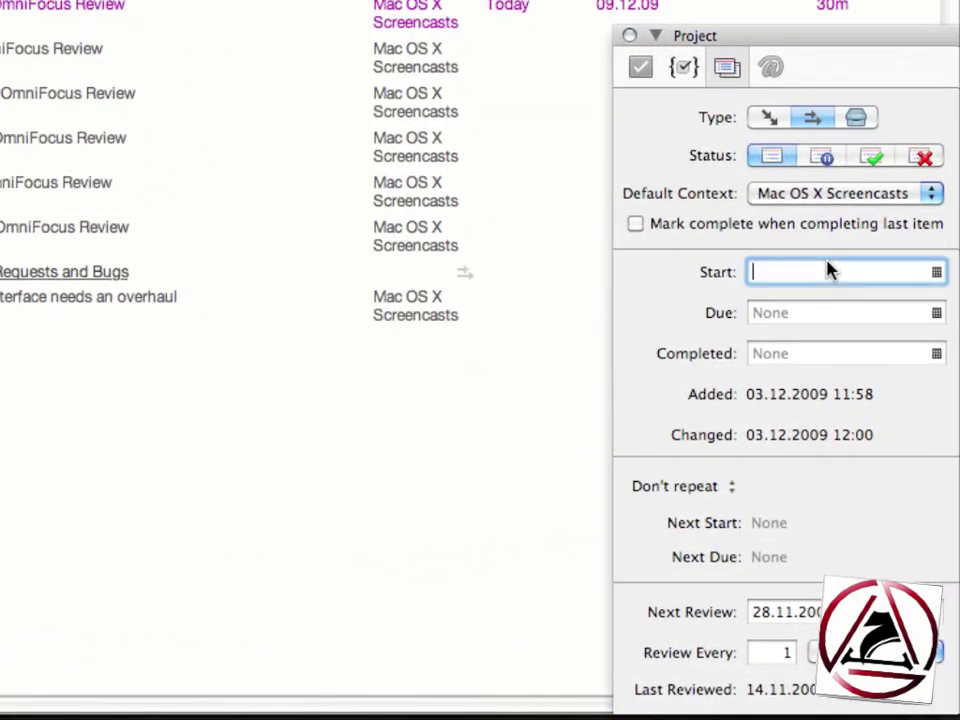
pyautogui.write('today')
pyautogui.press('Return')
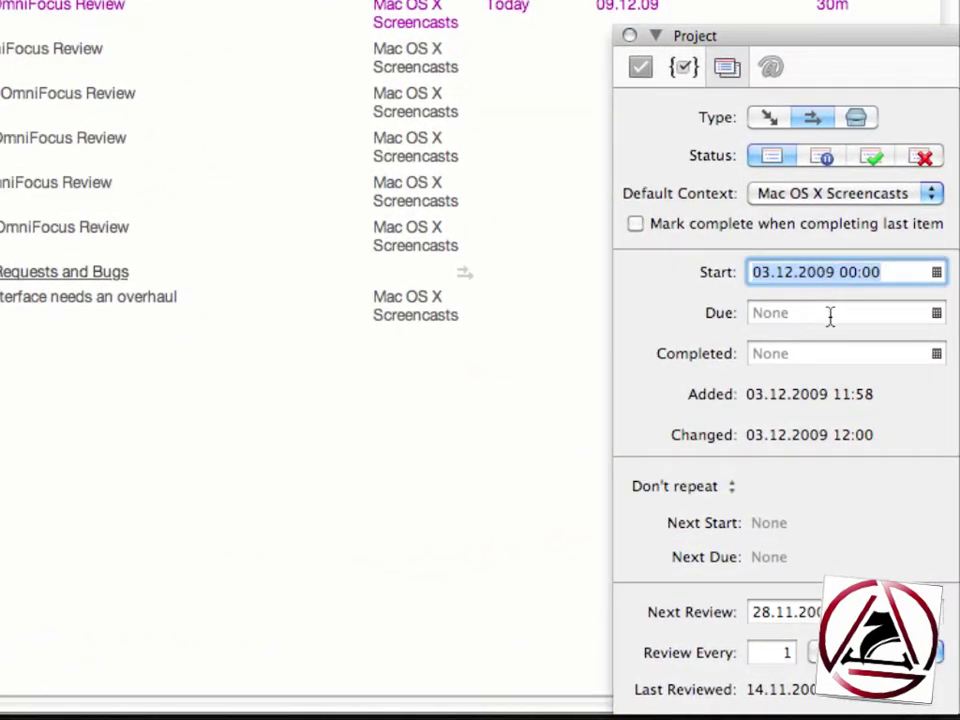
pyautogui.click(830, 313)
pyautogui.write('wed')
pyautogui.press('Return')
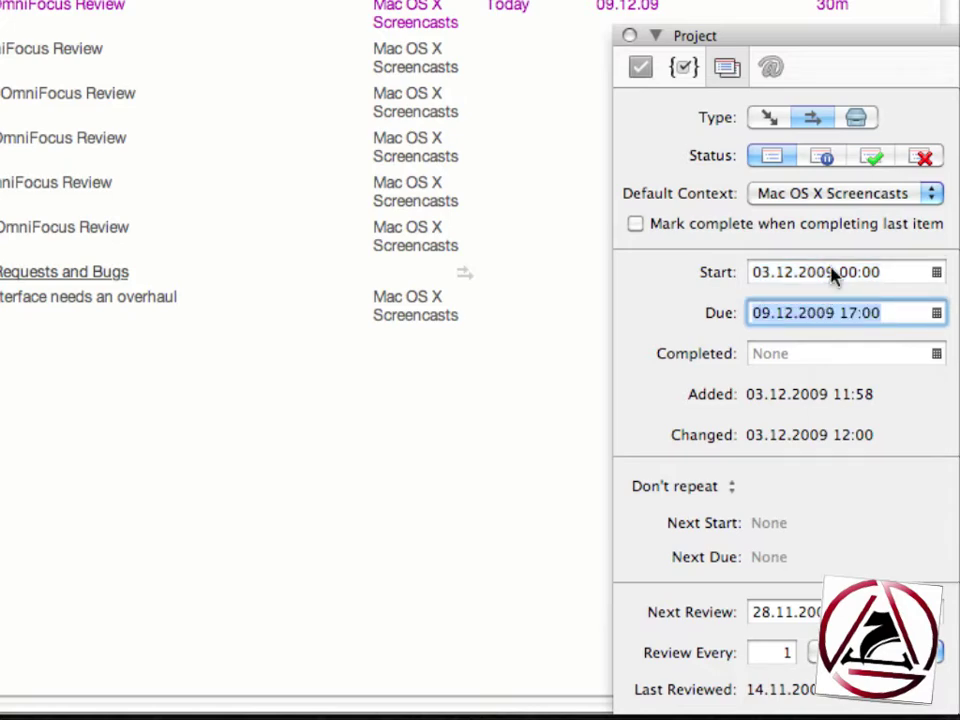
# Examine the default context choices, browse the context list and the Mac OS X Screencasts context, and return to the projects.
pyautogui.click(815, 201)
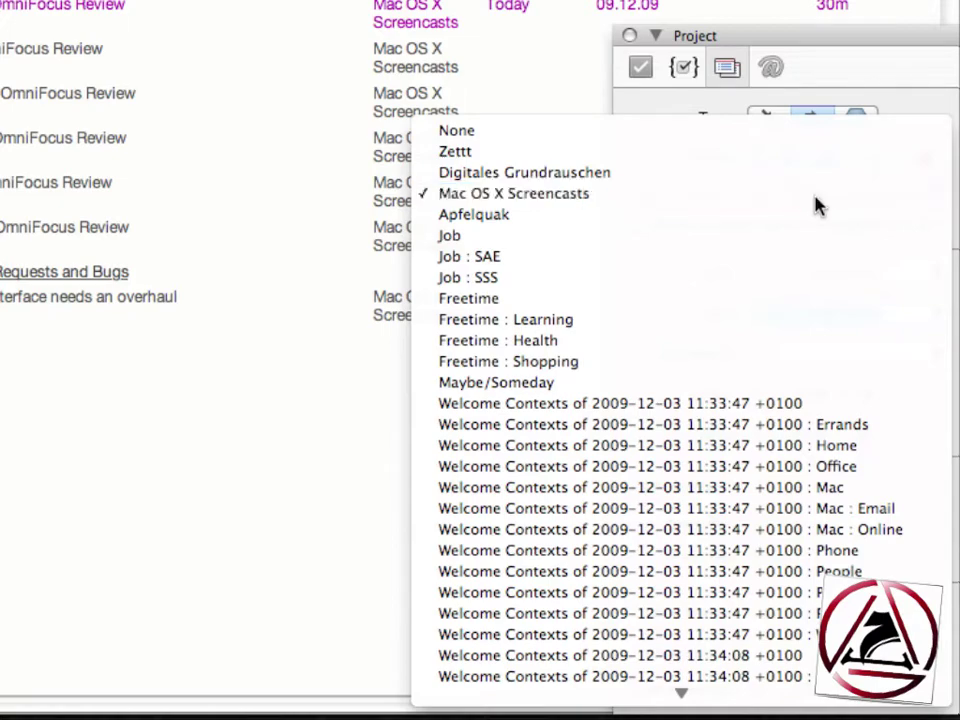
pyautogui.click(814, 204)
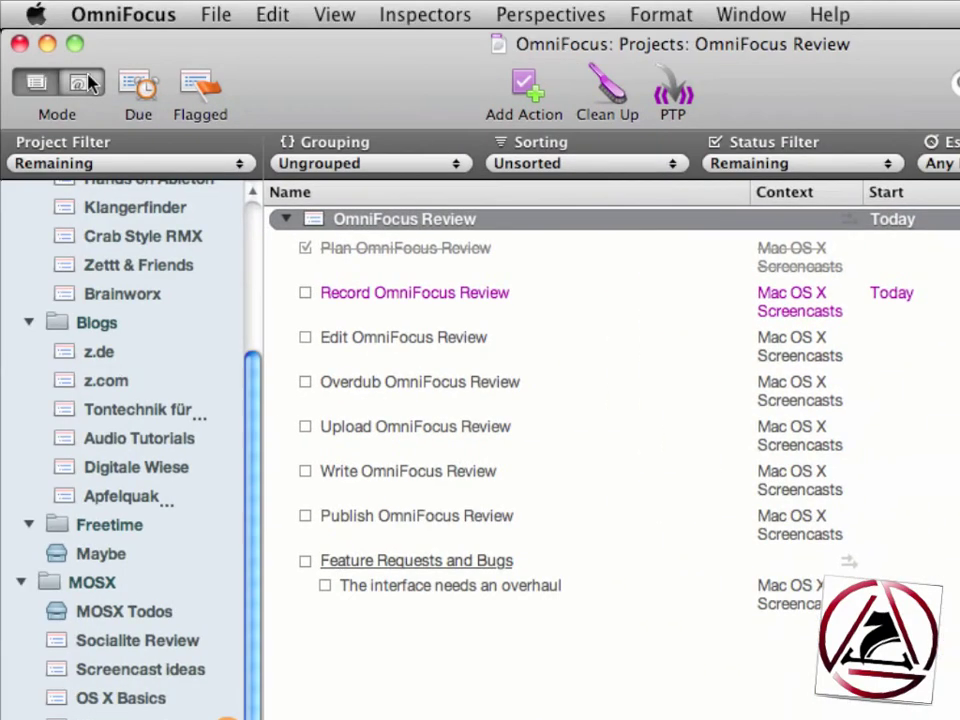
pyautogui.click(84, 82)
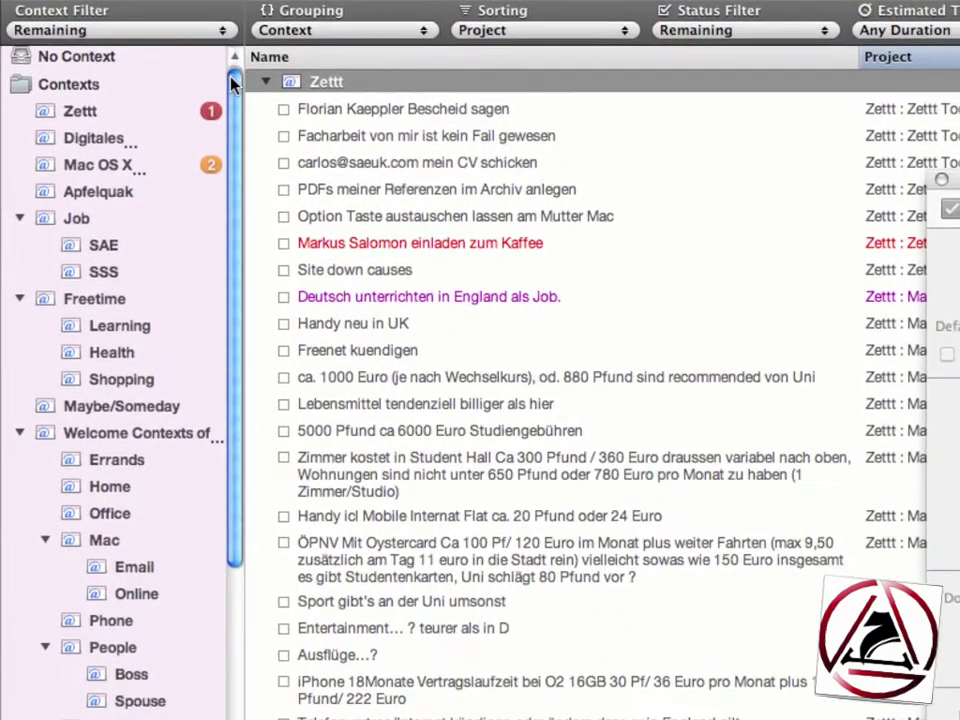
pyautogui.scroll(-5, 240, 206)
pyautogui.moveTo(229, 175); pyautogui.dragTo(231, 288)
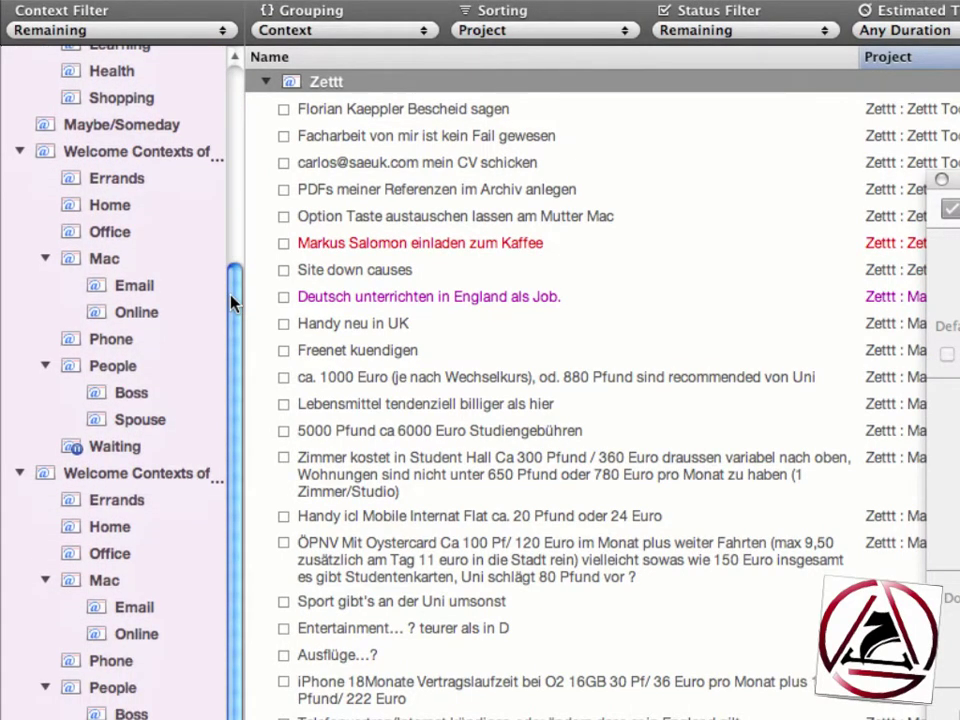
pyautogui.moveTo(231, 302); pyautogui.dragTo(220, 65)
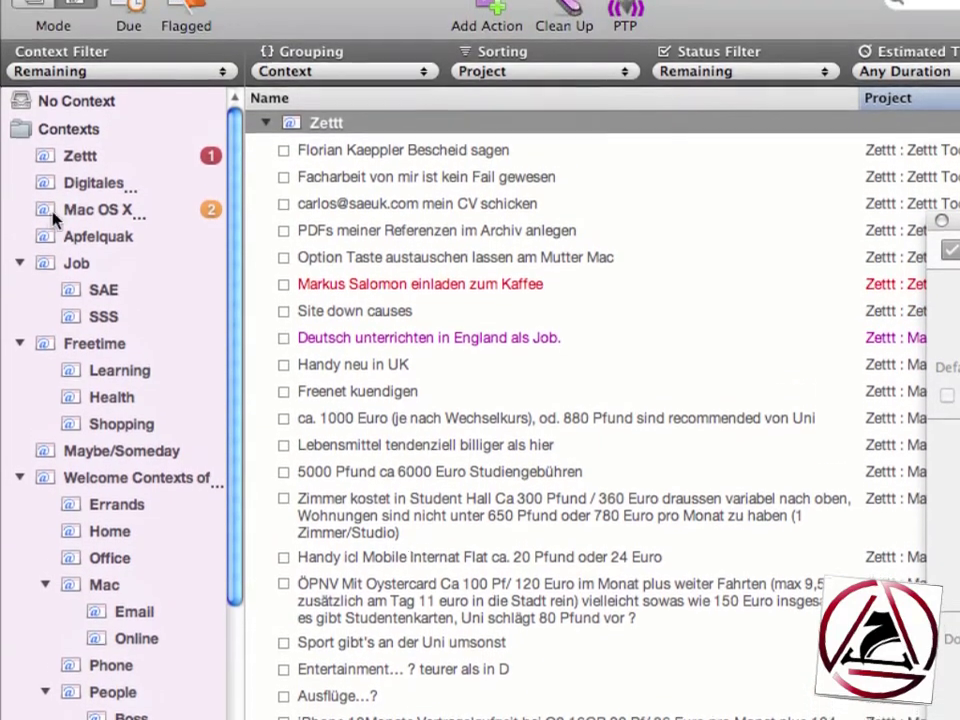
pyautogui.click(52, 212)
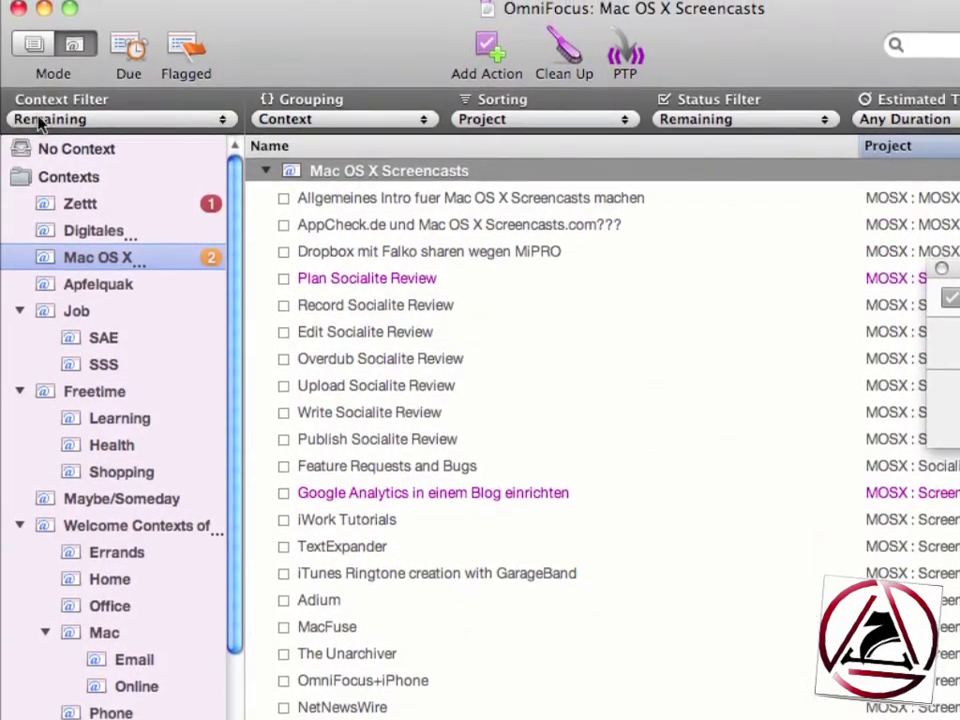
pyautogui.click(33, 45)
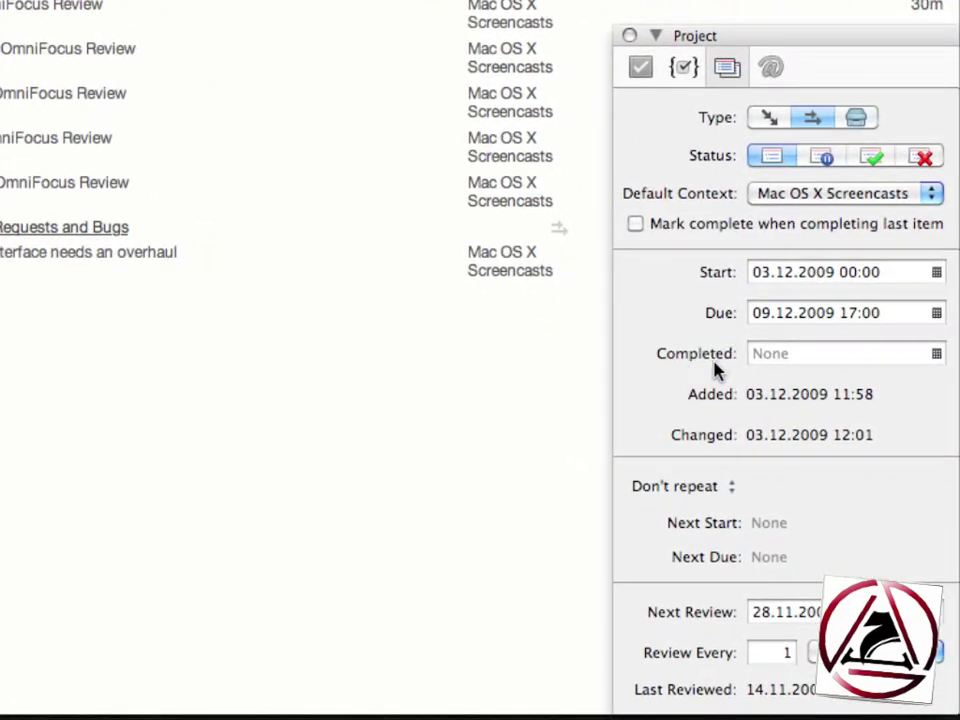
# Examine the OmniFocus Review project's repeat options and the number and unit choices for its review interval.
pyautogui.click(720, 486)
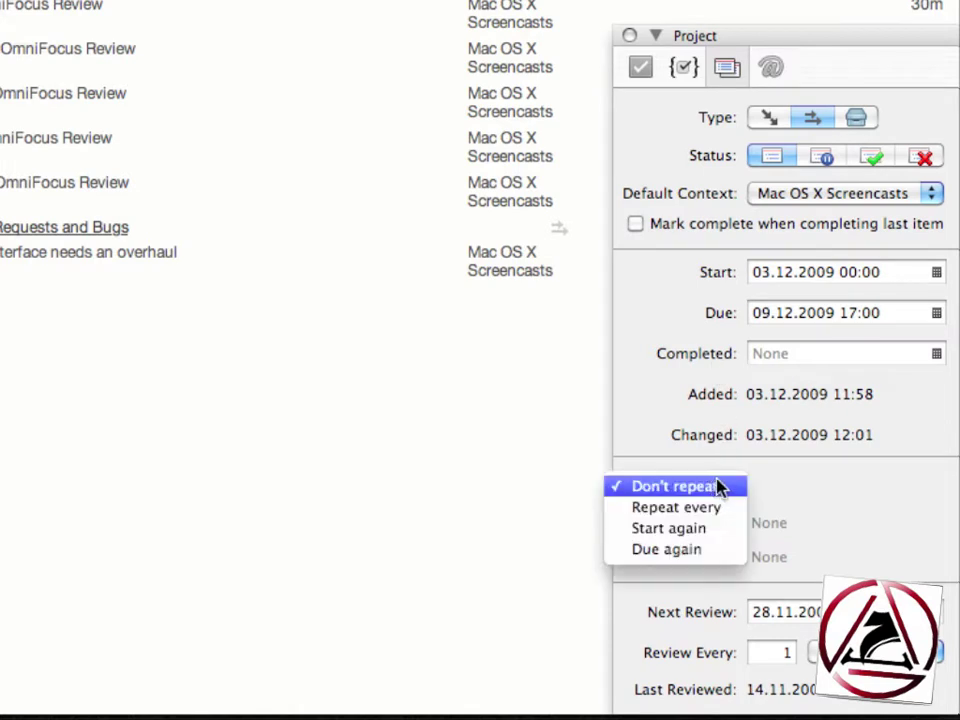
pyautogui.click(848, 482)
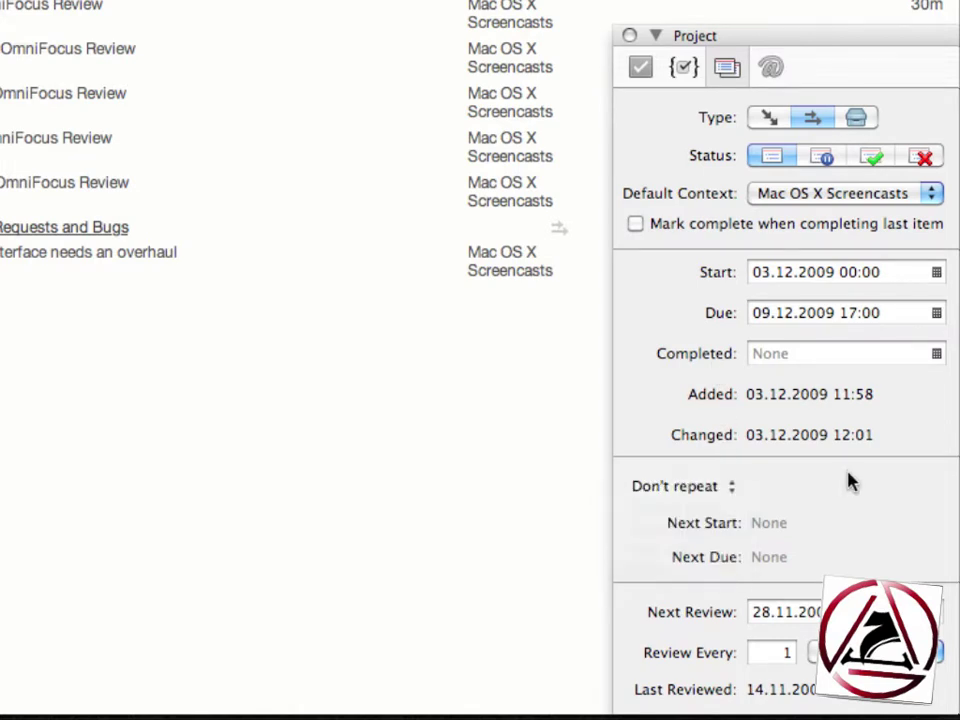
pyautogui.click(795, 652)
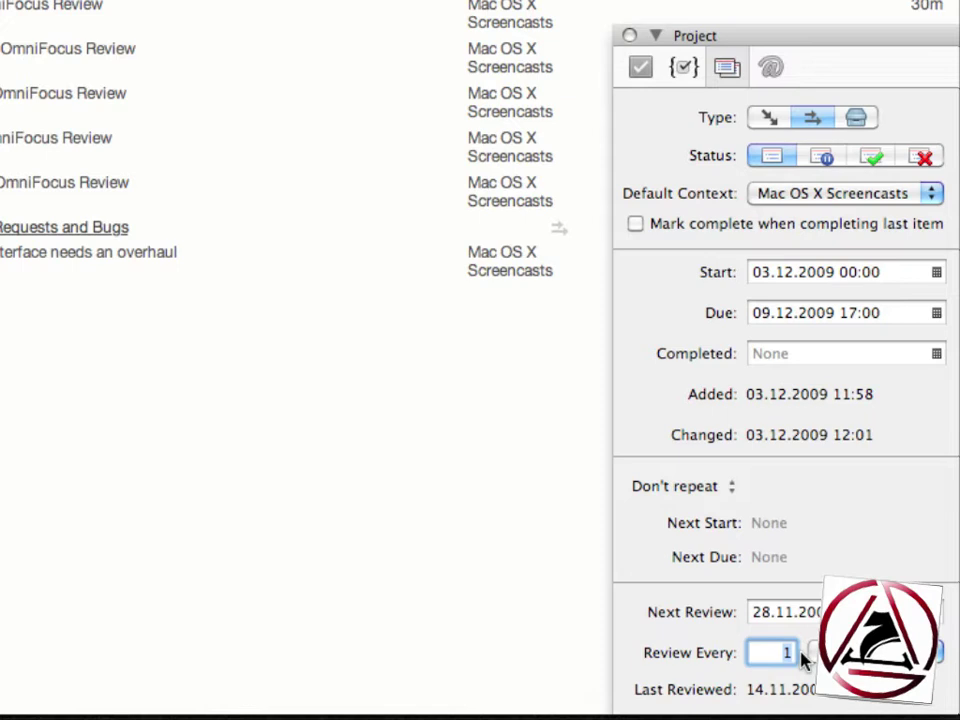
pyautogui.click(812, 652)
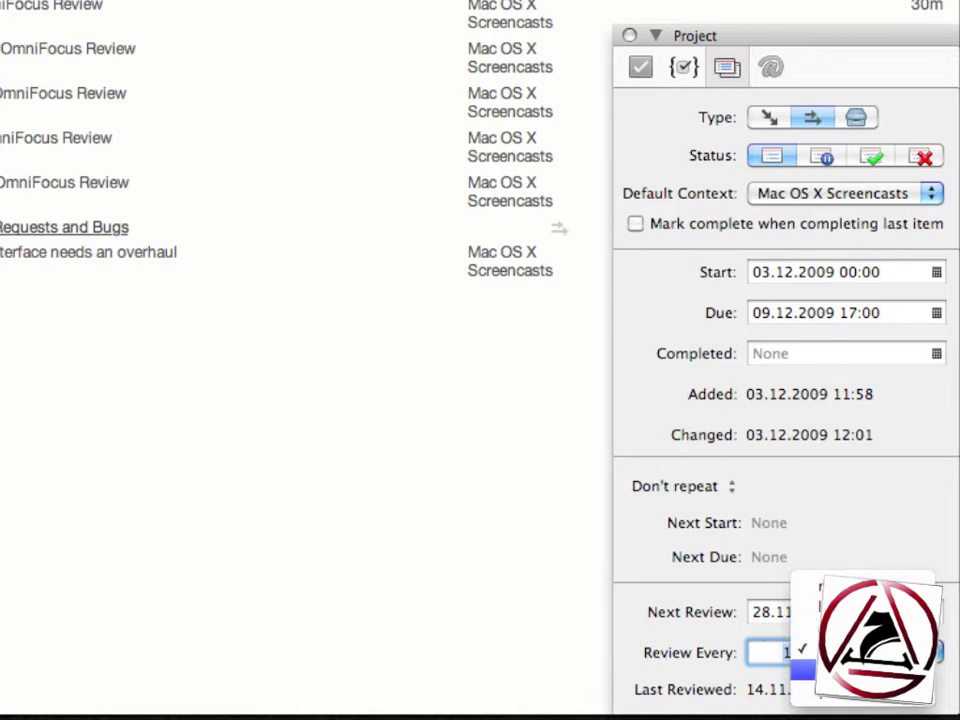
pyautogui.click(725, 677)
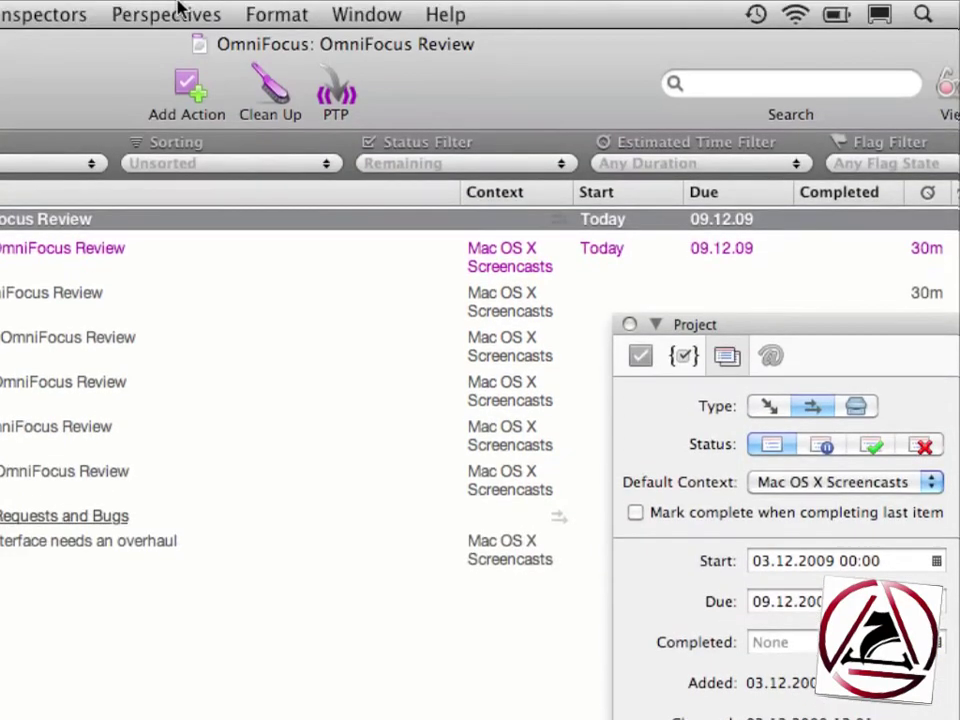
# Look through the projects grouped by next review in the Review perspective, and return to the project list.
pyautogui.click(166, 14)
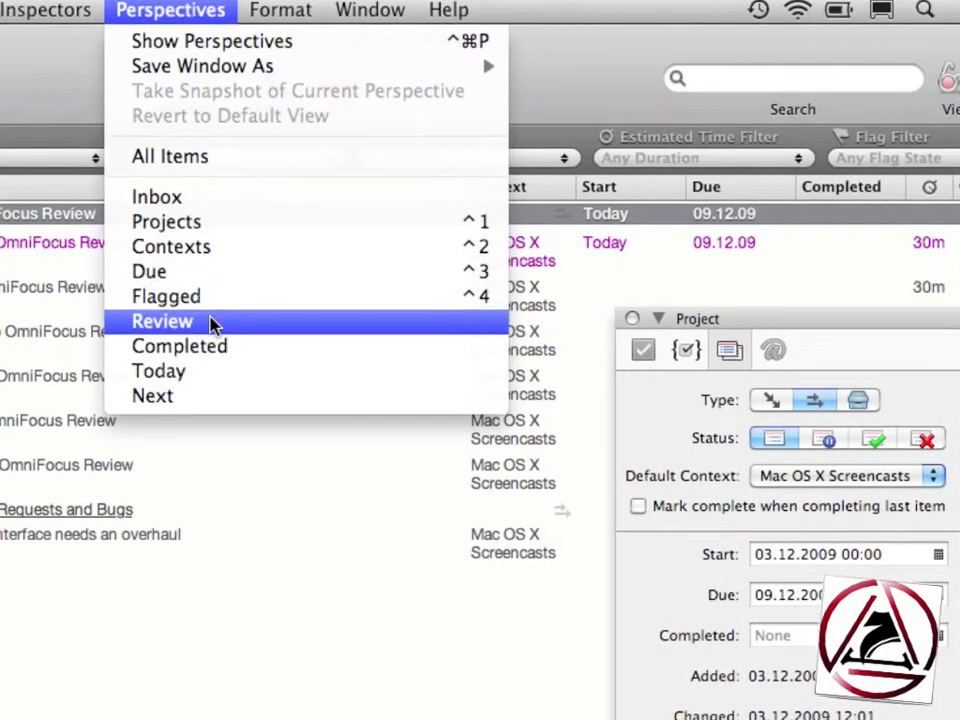
pyautogui.click(212, 326)
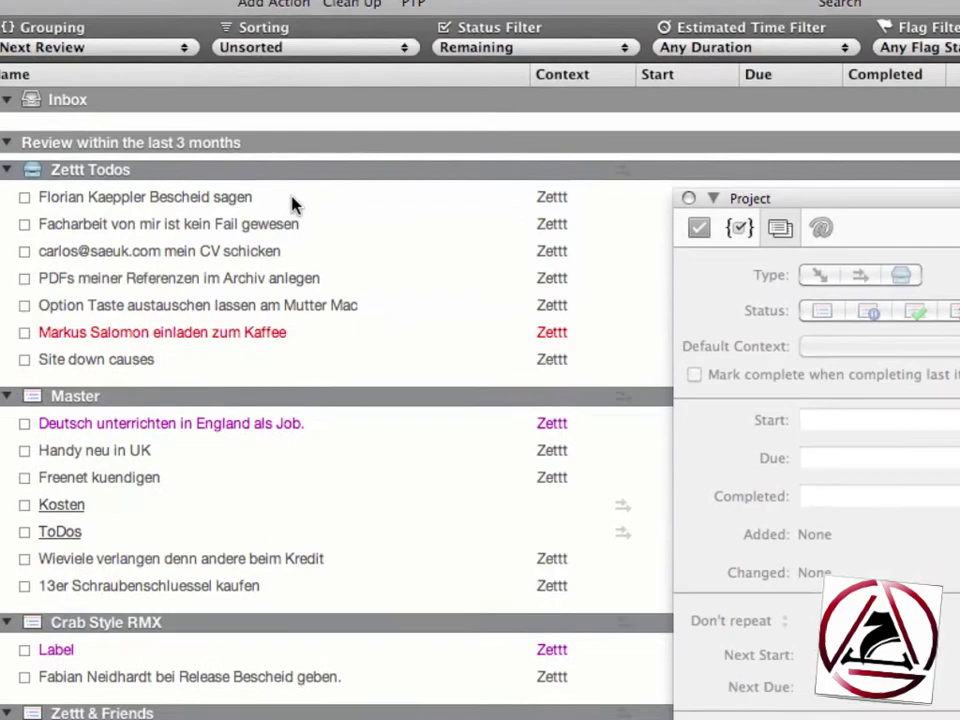
pyautogui.scroll(-15, 266, 240)
pyautogui.scroll(-20, 305, 187)
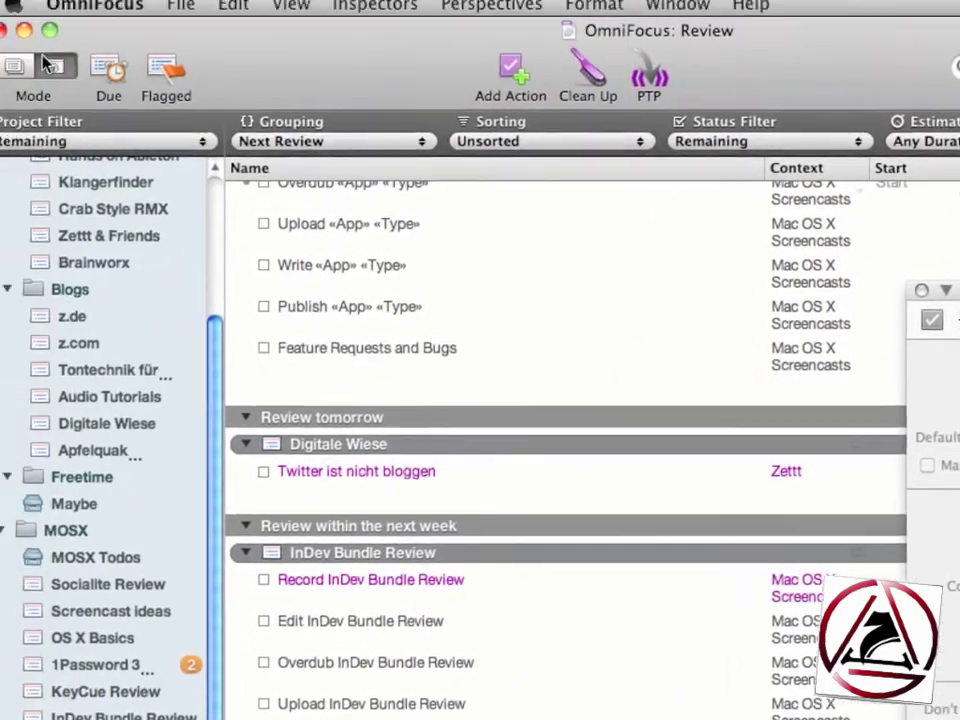
pyautogui.click(56, 80)
pyautogui.click(53, 80)
# Examine the settings of the Next and Today perspectives in the perspectives list, and close it.
pyautogui.click(548, 8)
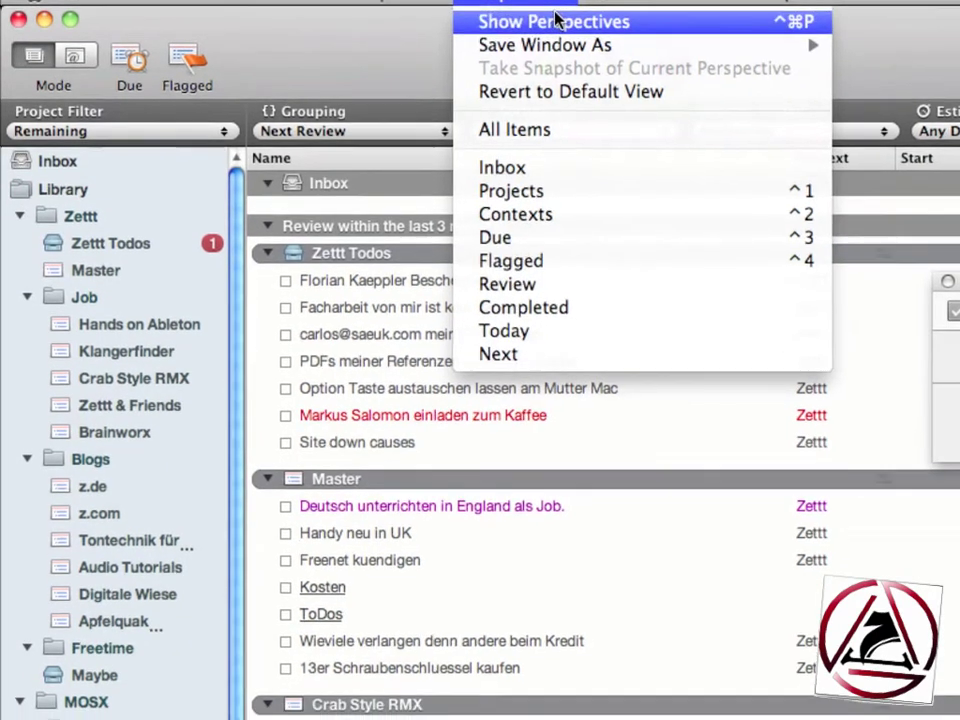
pyautogui.click(550, 42)
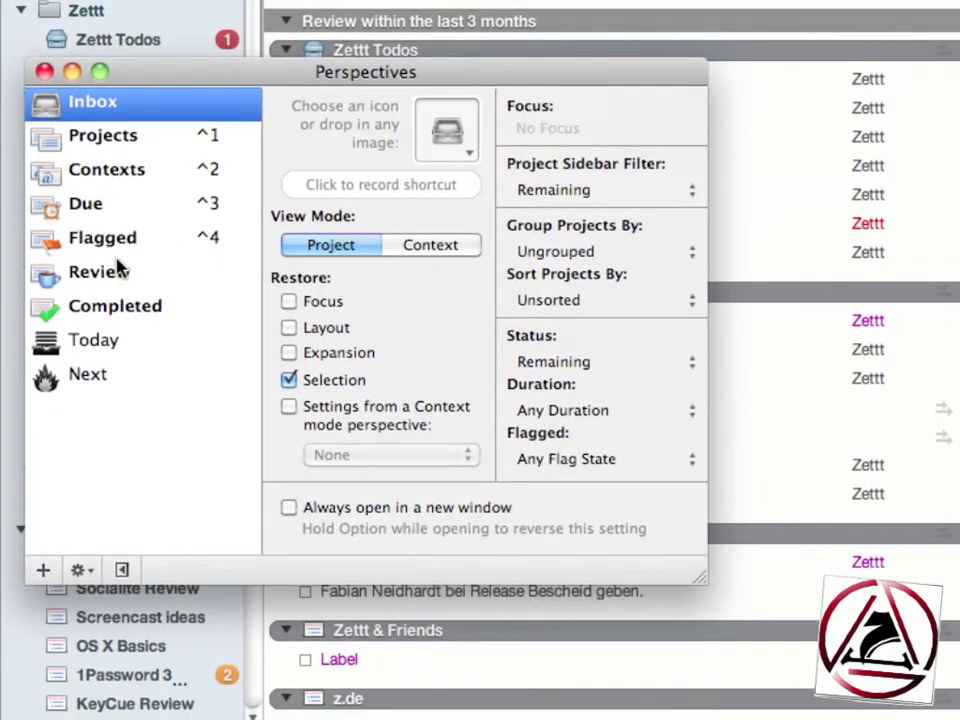
pyautogui.click(76, 382)
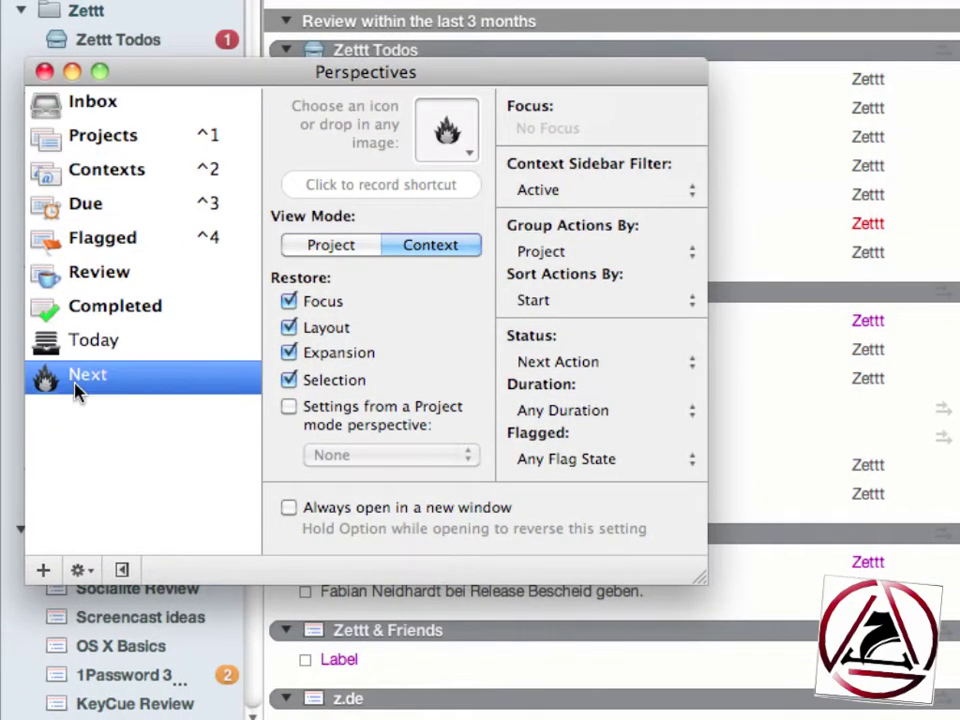
pyautogui.click(97, 355)
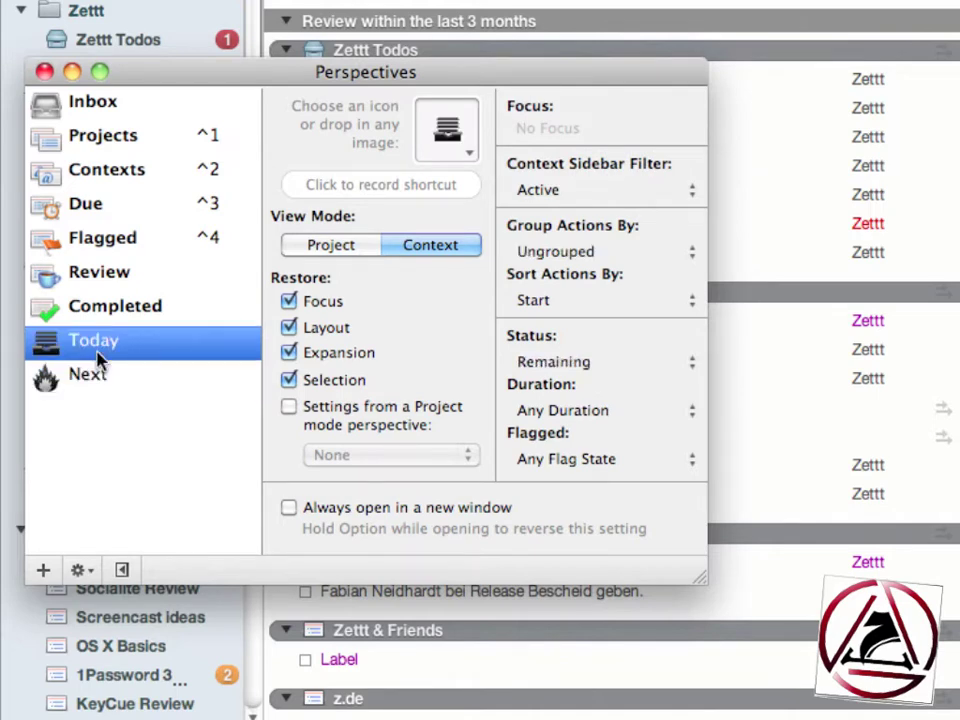
pyautogui.click(44, 71)
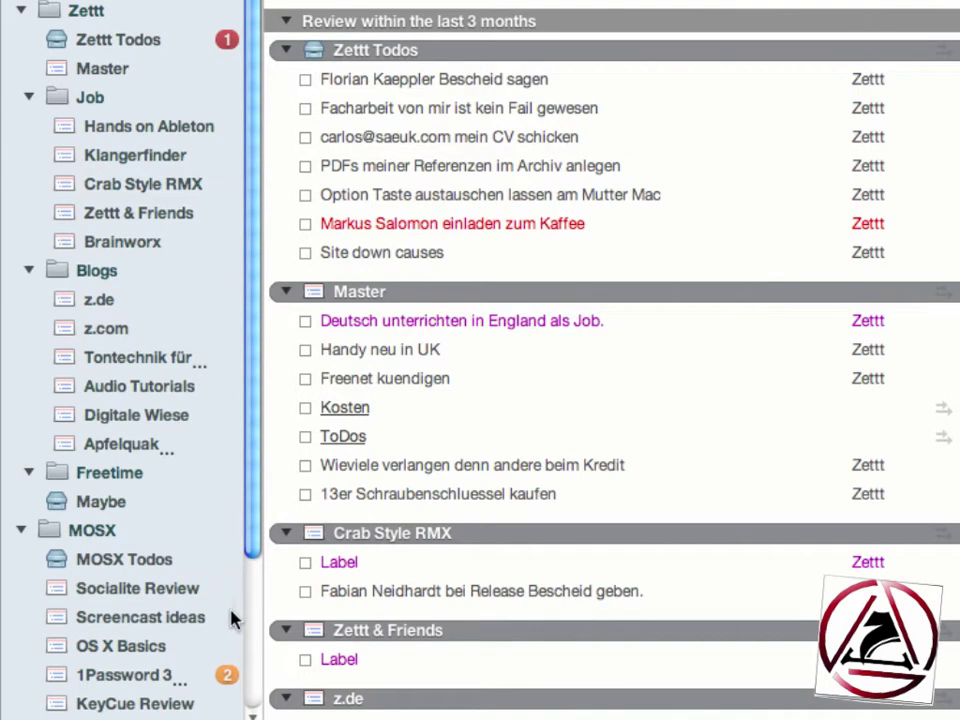
# Show only the OmniFocus Review project and close the project inspector.
pyautogui.scroll(-5, 231, 621)
pyautogui.click(56, 686)
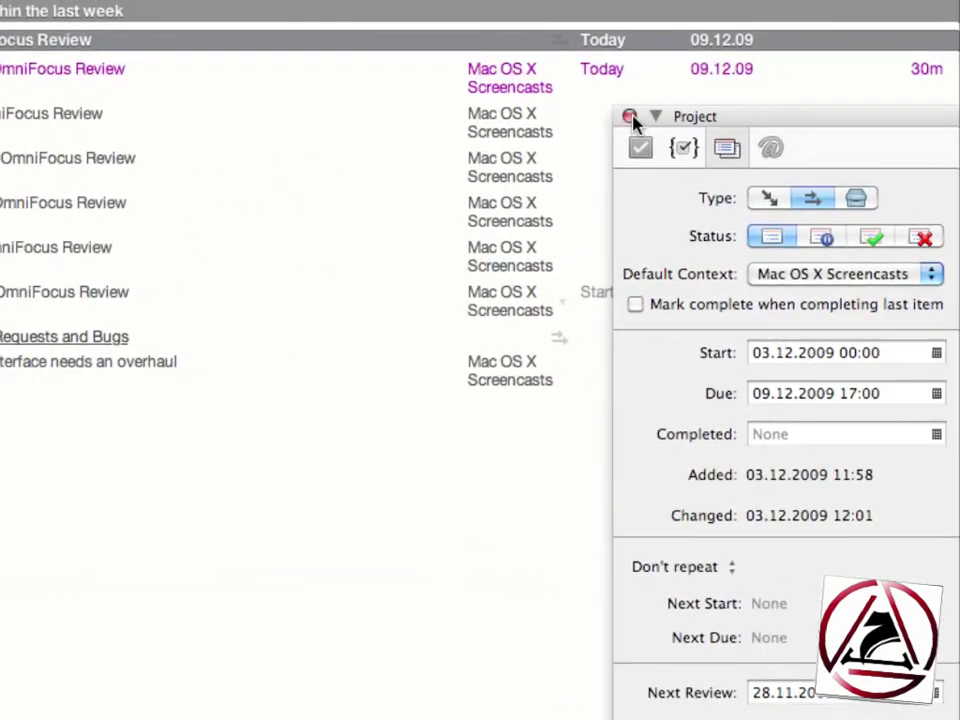
pyautogui.click(629, 117)
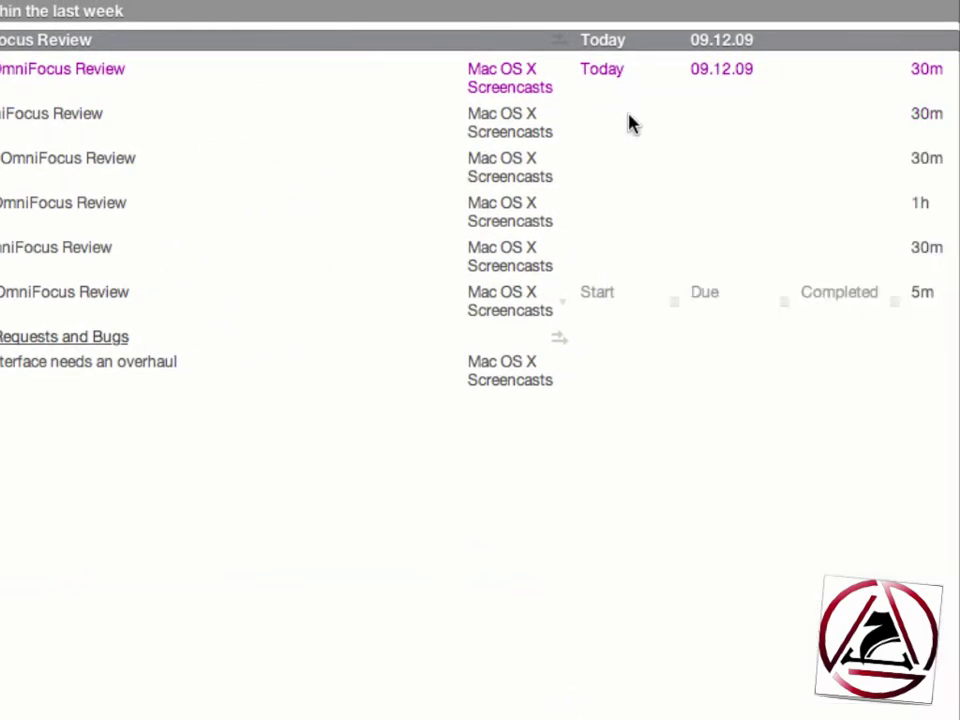
# Flag the Record OmniFocus Review action and check it in the Flagged perspective before returning to the project.
pyautogui.click(229, 90)
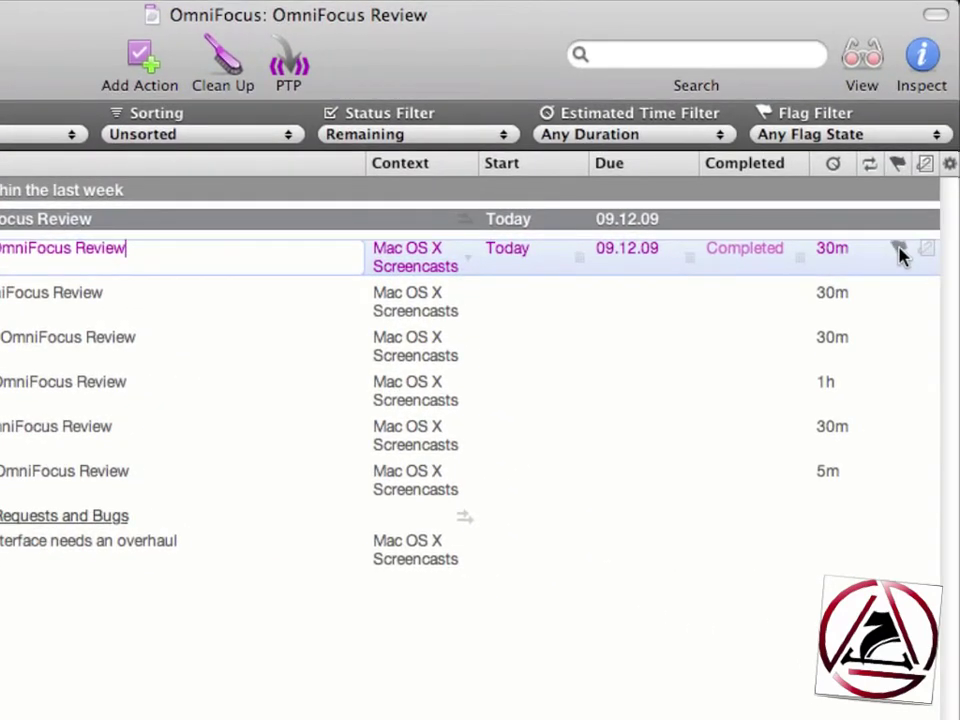
pyautogui.click(899, 250)
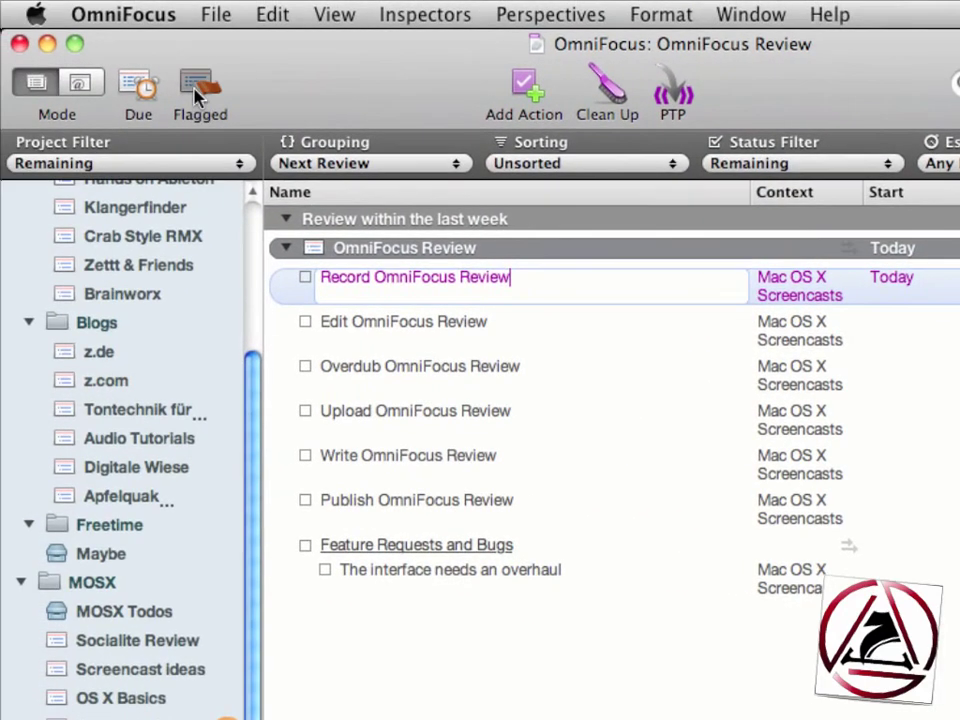
pyautogui.click(196, 92)
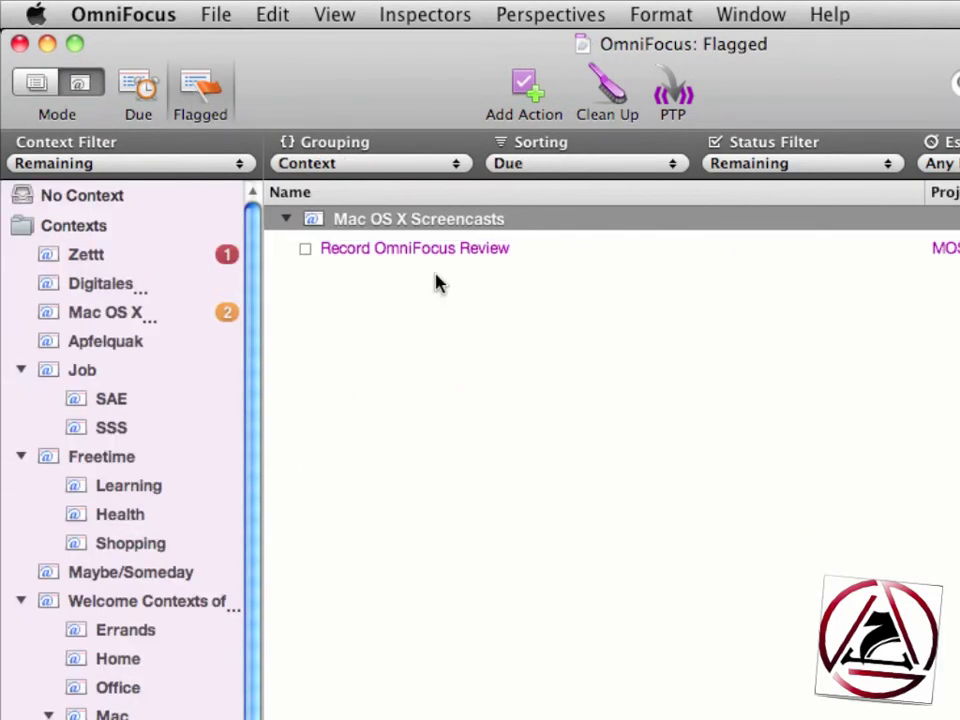
pyautogui.click(36, 82)
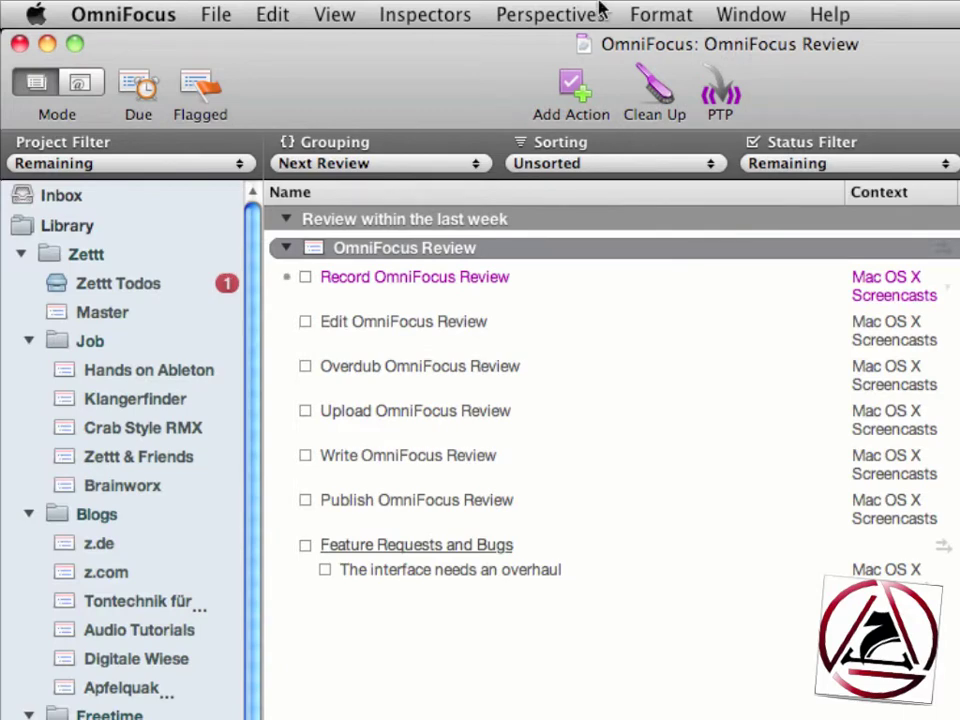
# Review the Today perspective's actions and its sorting choices with Start kept, and return to the OmniFocus Review project.
pyautogui.click(598, 14)
pyautogui.click(604, 388)
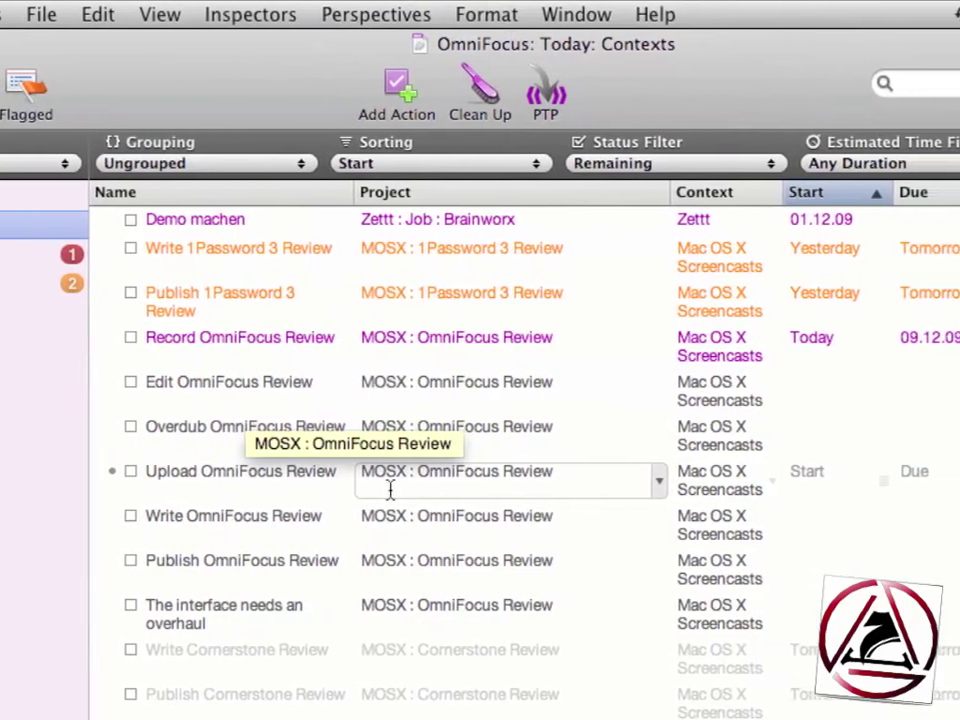
pyautogui.click(730, 257)
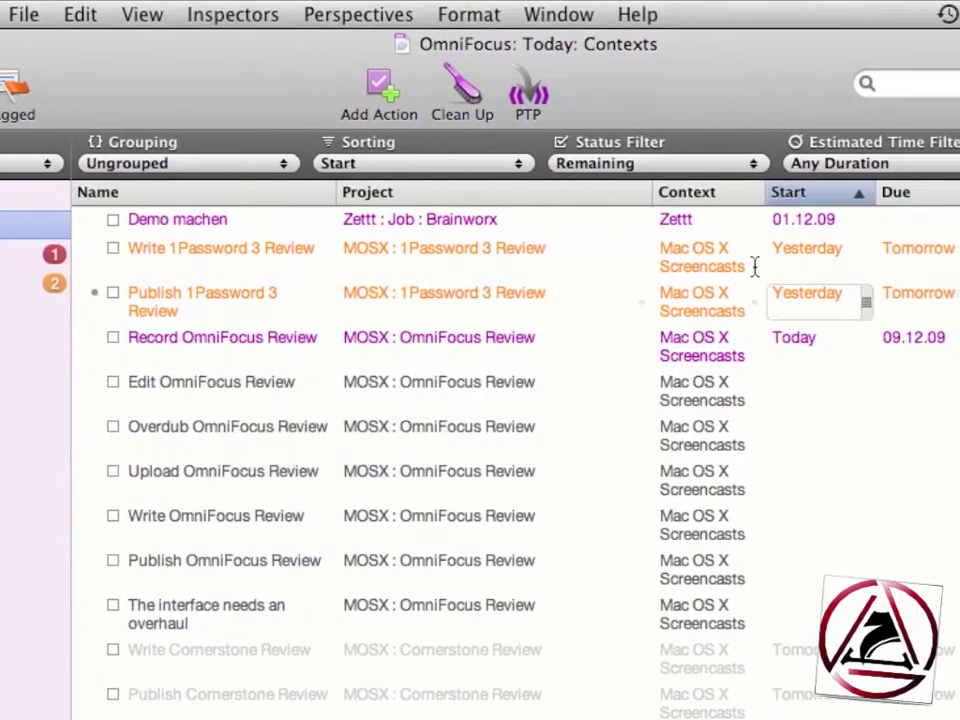
pyautogui.click(744, 219)
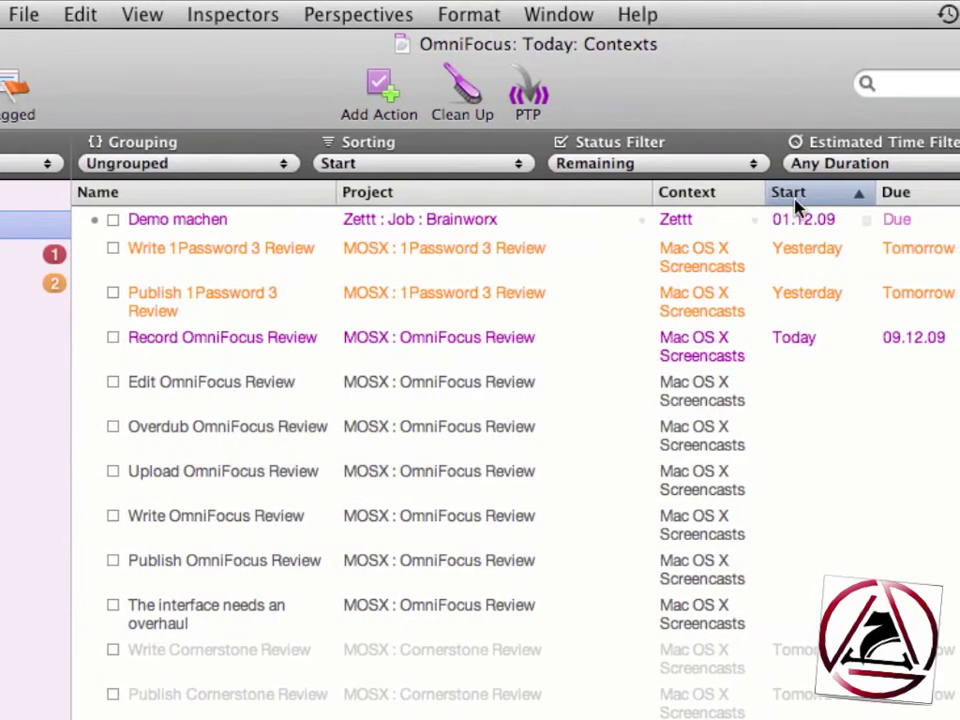
pyautogui.click(514, 170)
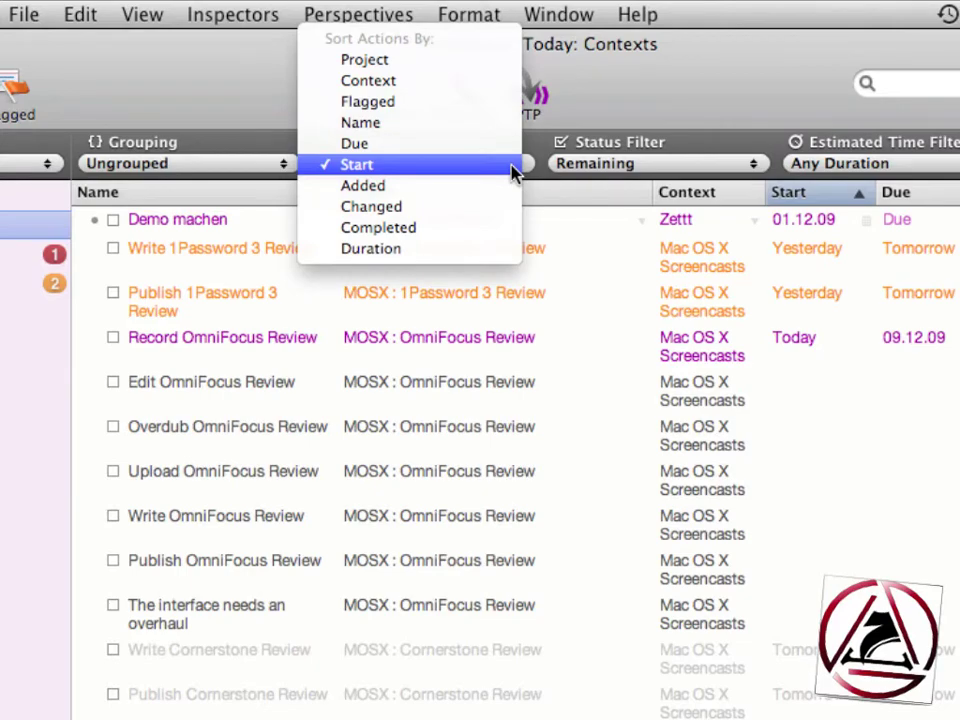
pyautogui.click(510, 168)
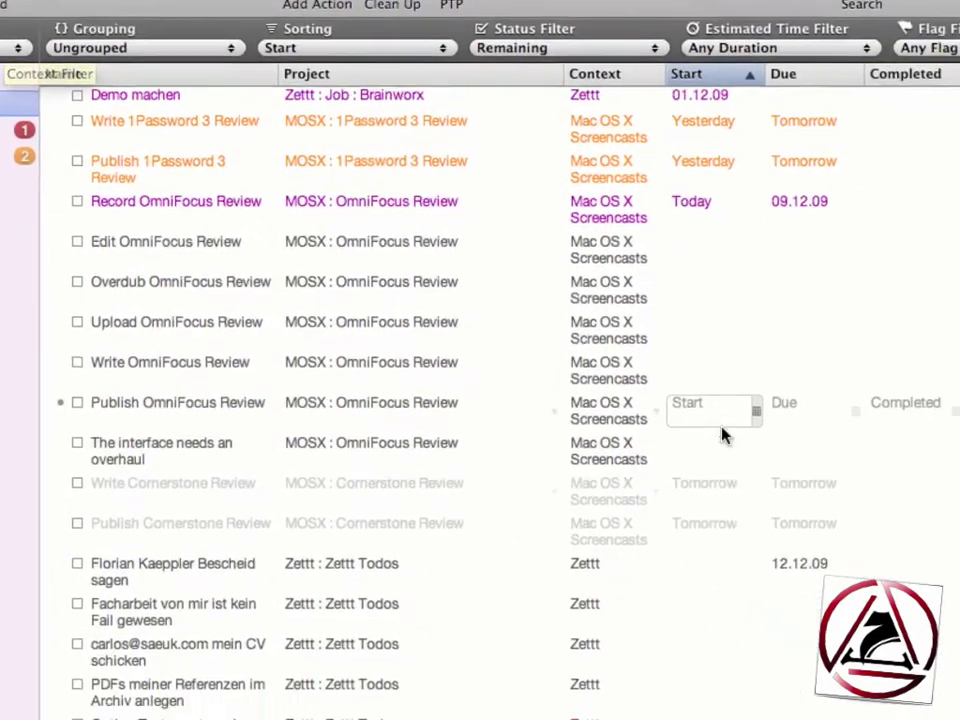
pyautogui.scroll(-15, 950, 600)
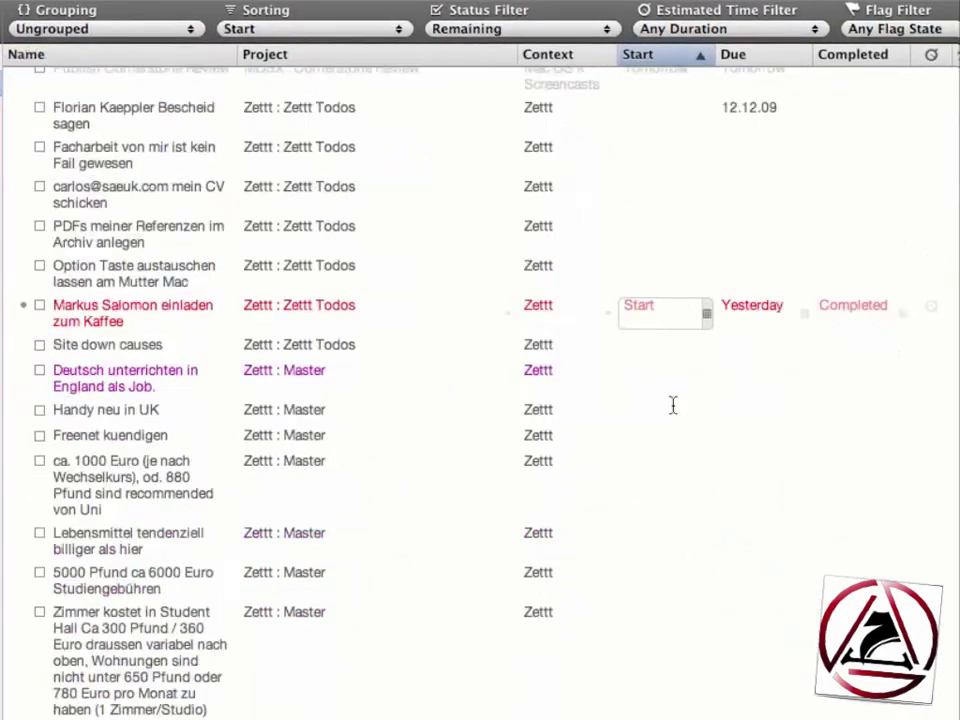
pyautogui.scroll(15, 672, 408)
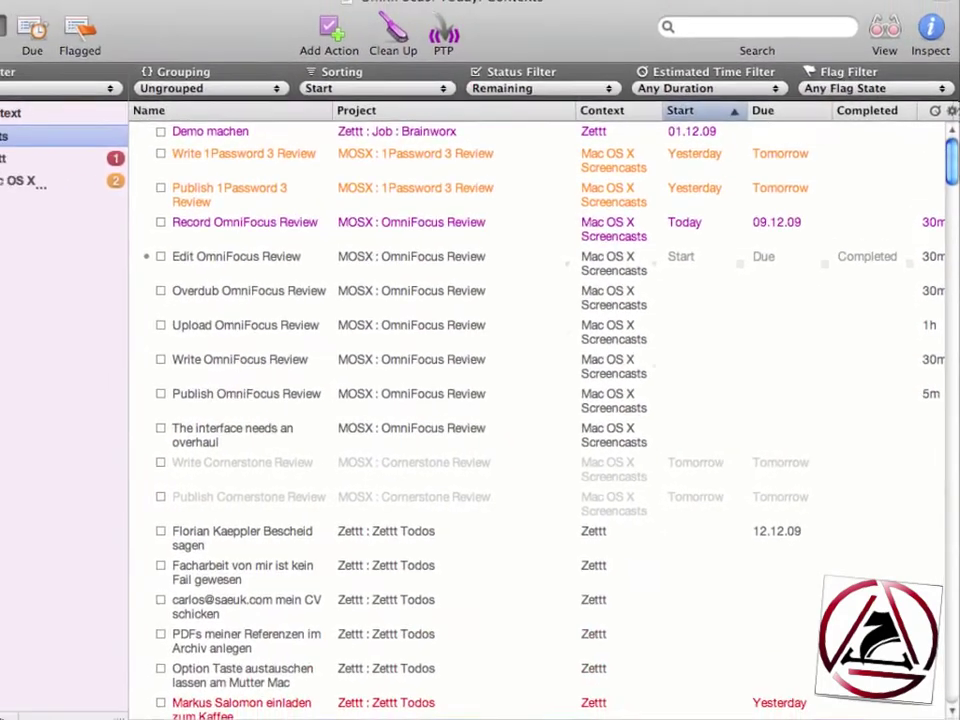
pyautogui.click(17, 61)
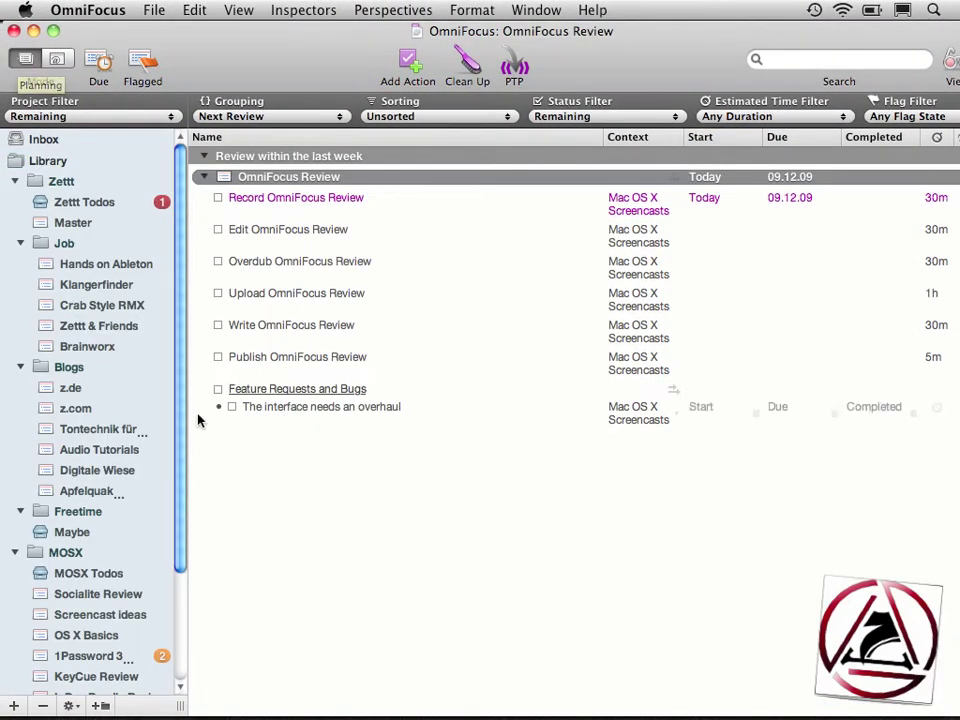
# Close the OmniFocus window and quit the application.
pyautogui.scroll(-5, 175, 429)
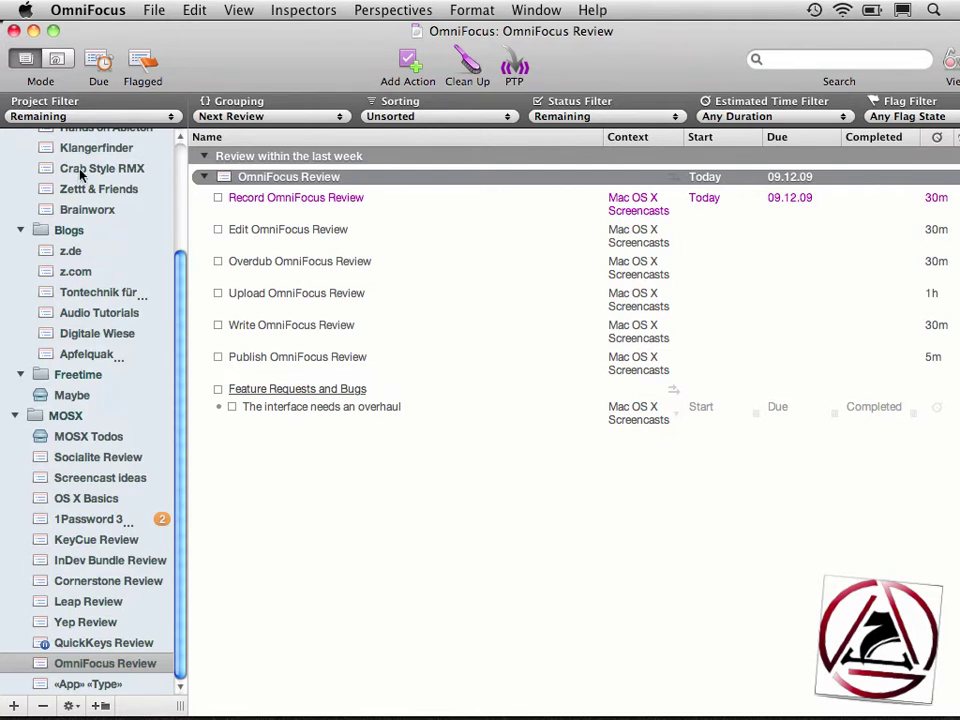
pyautogui.click(13, 31)
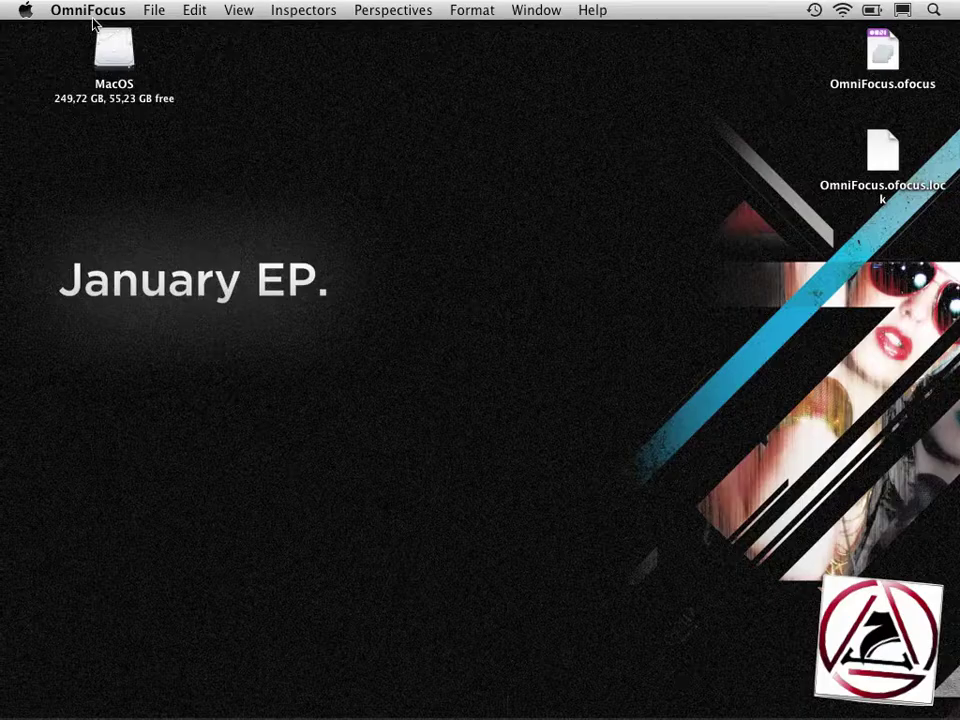
pyautogui.press('super+q')
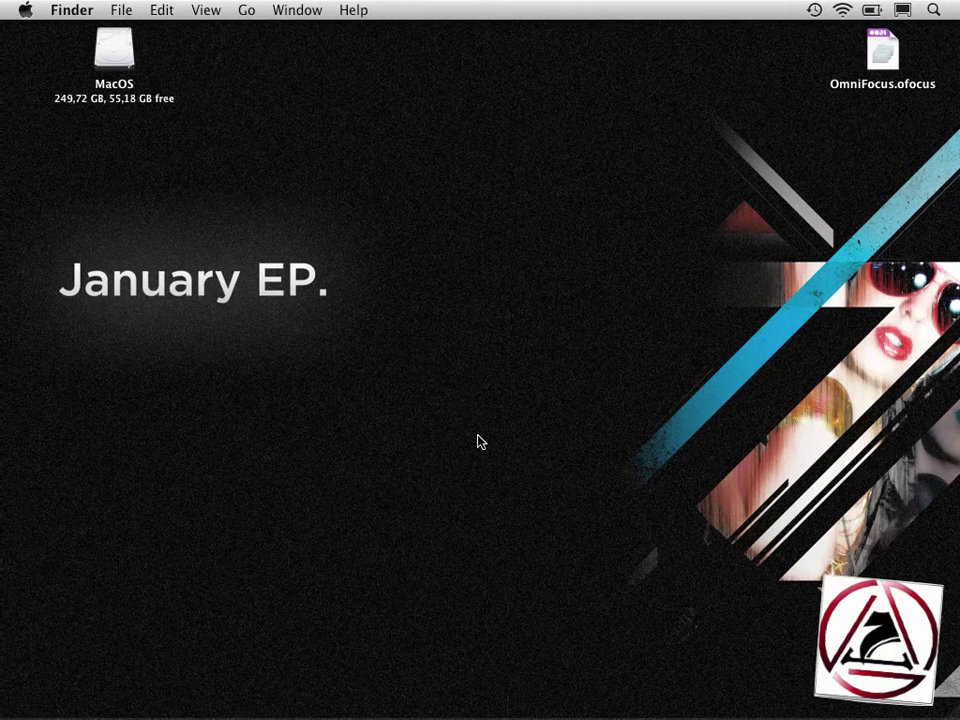
# Start a quick entry item with the title "OmniFocus is just great! Tweet that!".
pyautogui.hotkey('ctrl', 'F12')
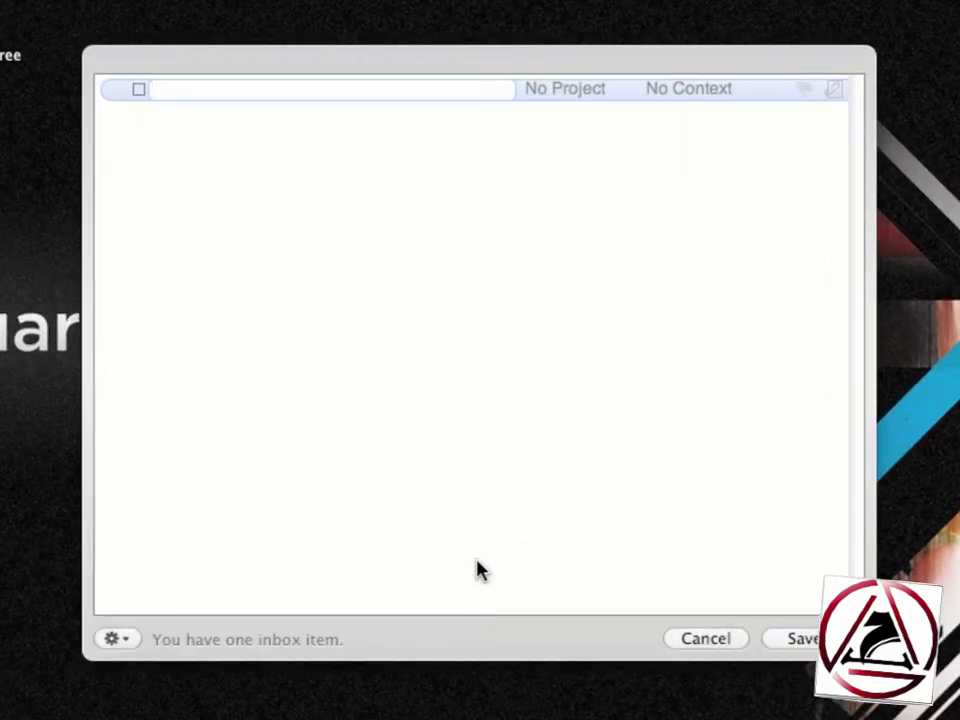
pyautogui.write('OmniFocus is ')
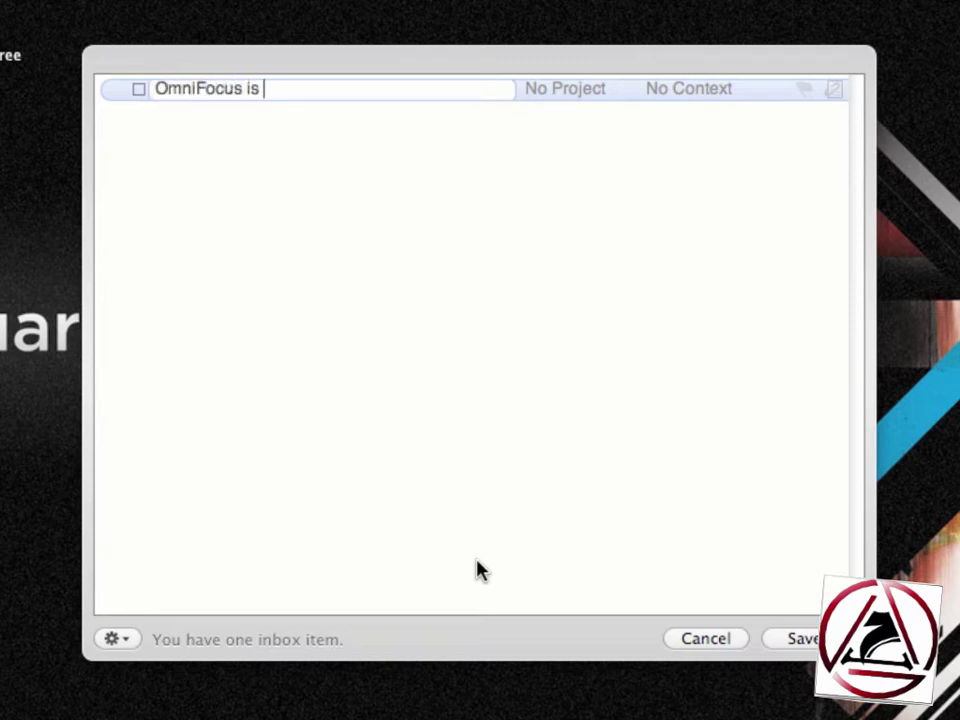
pyautogui.write('just great! ')
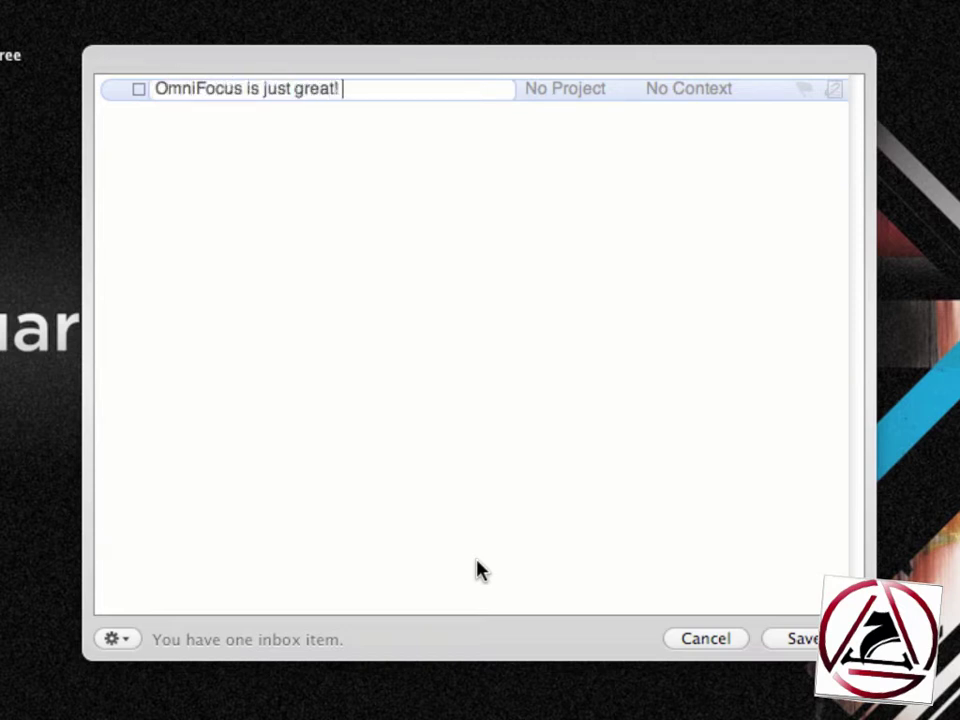
pyautogui.write('Tweet that!')
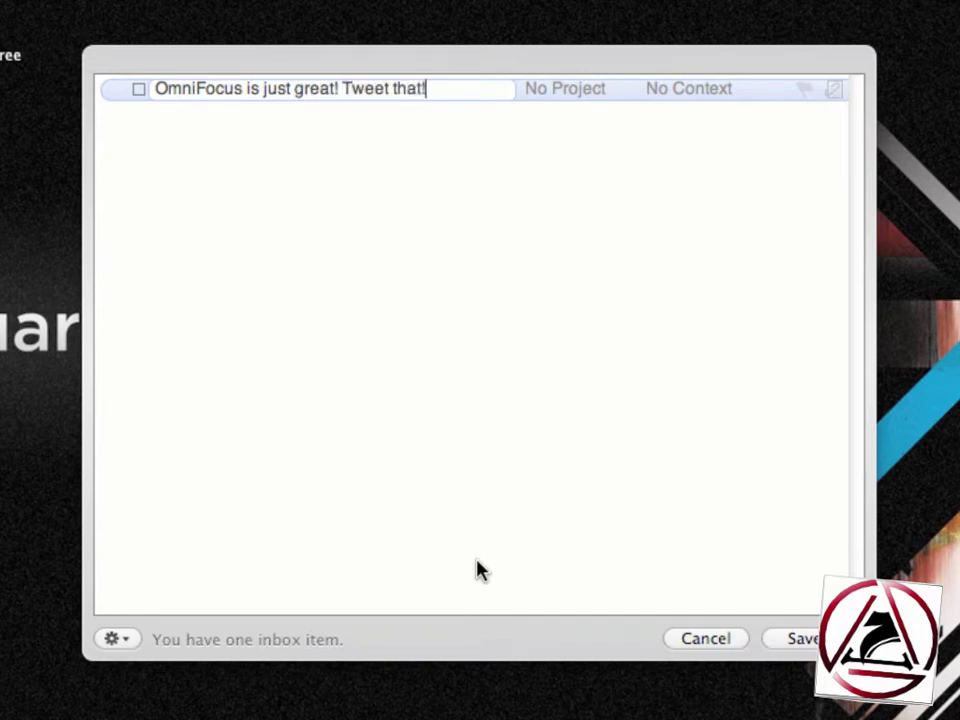
# Assign the quick entry item to the MOSX : MOSX Todos project and leave its context empty.
pyautogui.click(572, 90)
pyautogui.write('om')
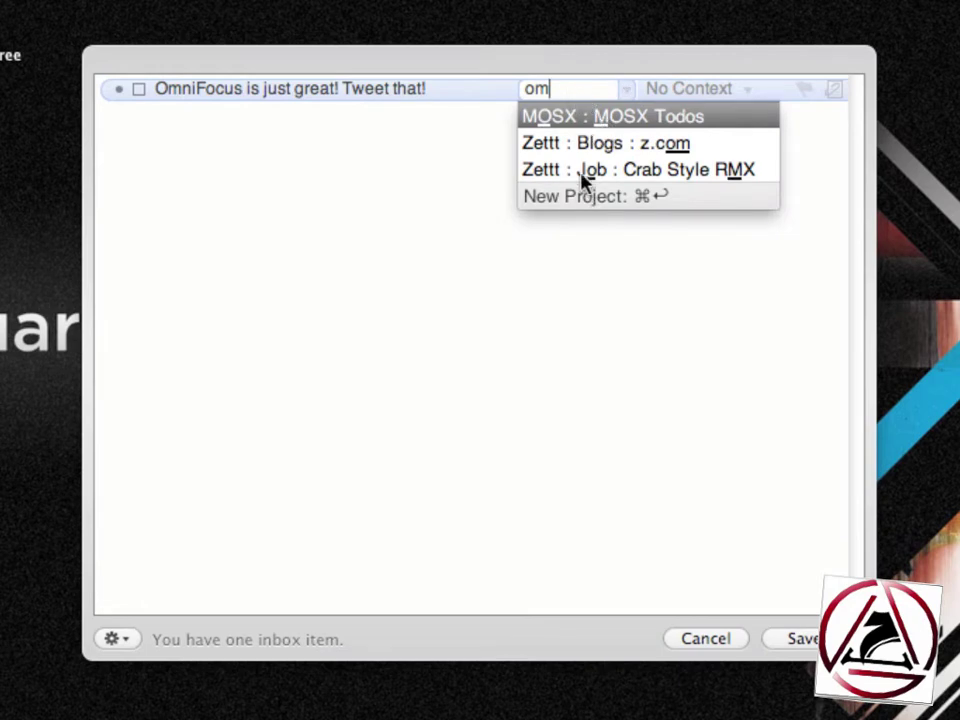
pyautogui.press('BackSpace')
pyautogui.press('BackSpace')
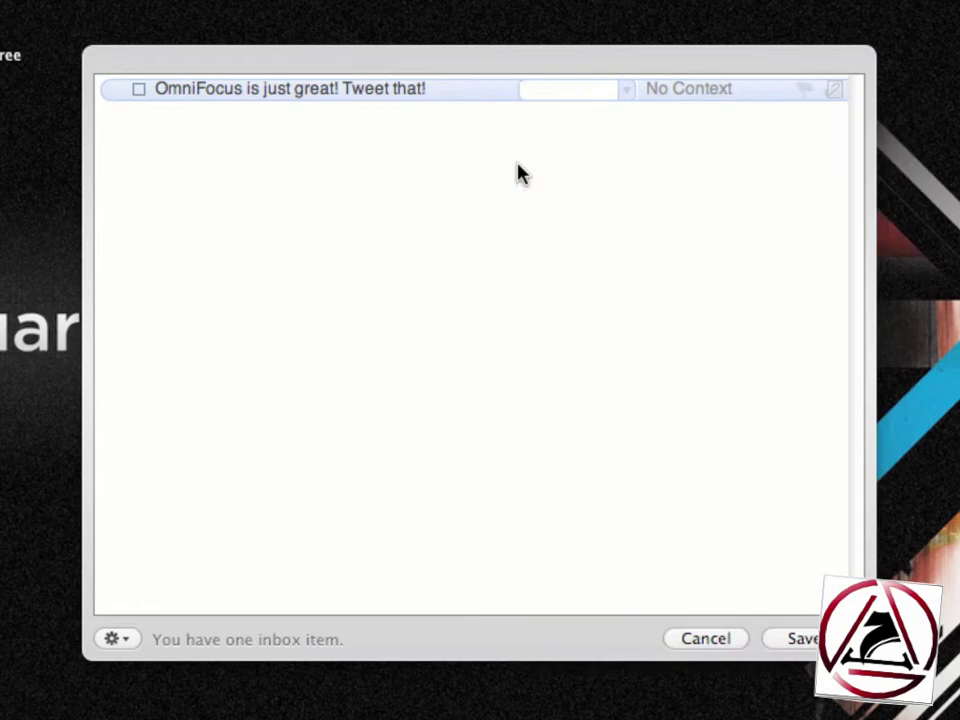
pyautogui.write('mosx')
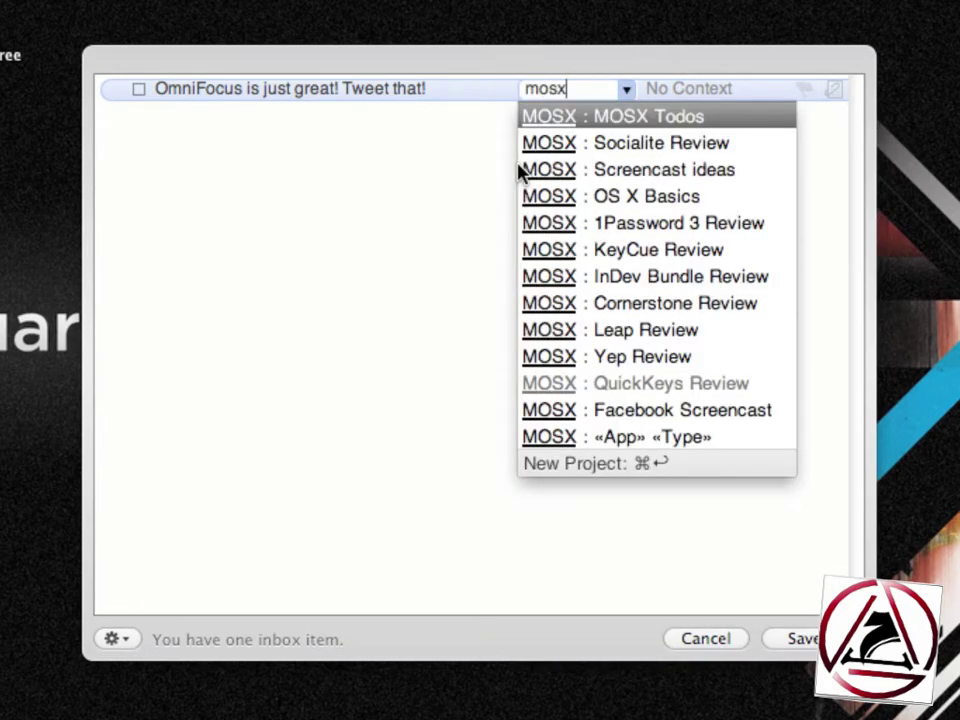
pyautogui.press('Down')
pyautogui.press('Down')
pyautogui.press('Down')
pyautogui.press('Down')
pyautogui.press('Down')
pyautogui.press('Down')
pyautogui.press('Down')
pyautogui.press('Down')
pyautogui.press('Down')
pyautogui.press('Down')
pyautogui.press('Down')
pyautogui.press('Up')
pyautogui.press('Up')
pyautogui.press('Up')
pyautogui.press('Up')
pyautogui.press('Up')
pyautogui.press('Up')
pyautogui.press('Up')
pyautogui.press('Up')
pyautogui.press('Up')
pyautogui.press('Up')
pyautogui.press('Up')
pyautogui.press('Return')
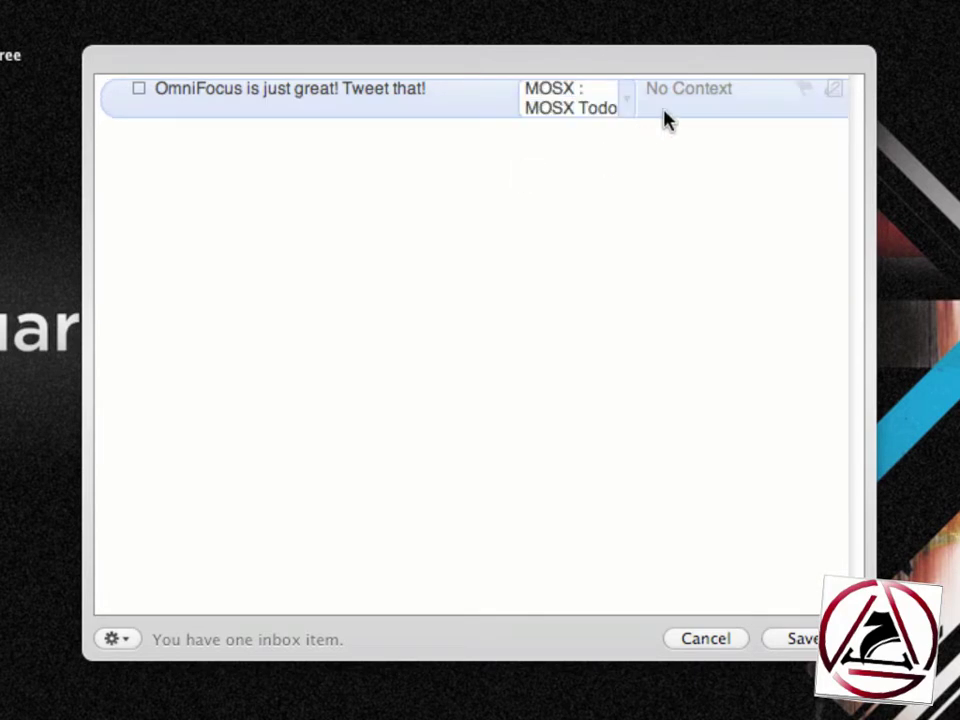
pyautogui.click(675, 96)
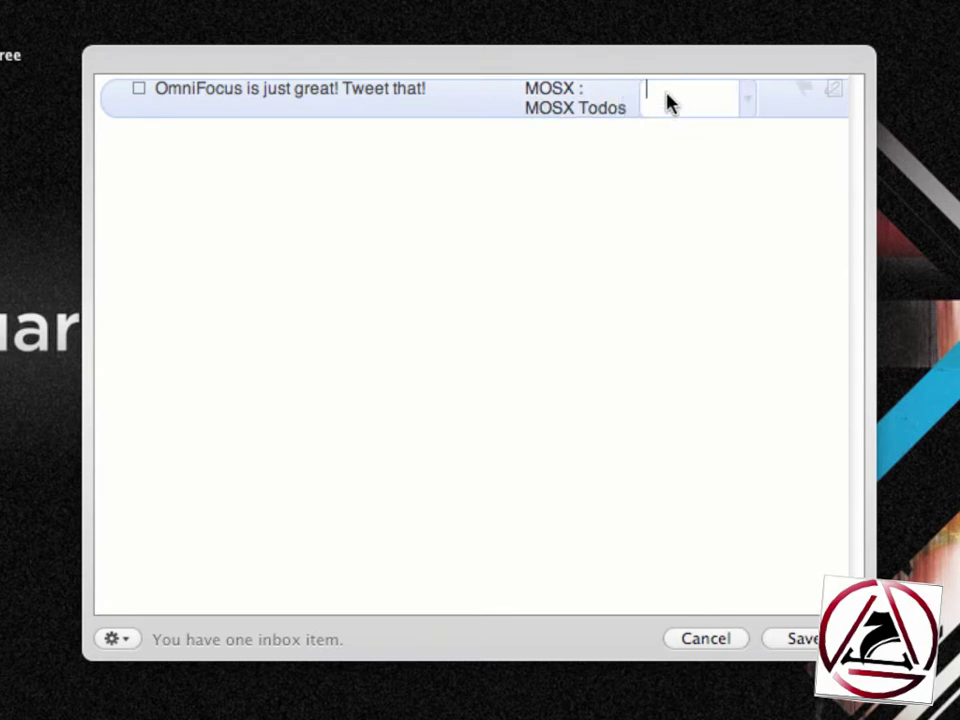
pyautogui.click(581, 190)
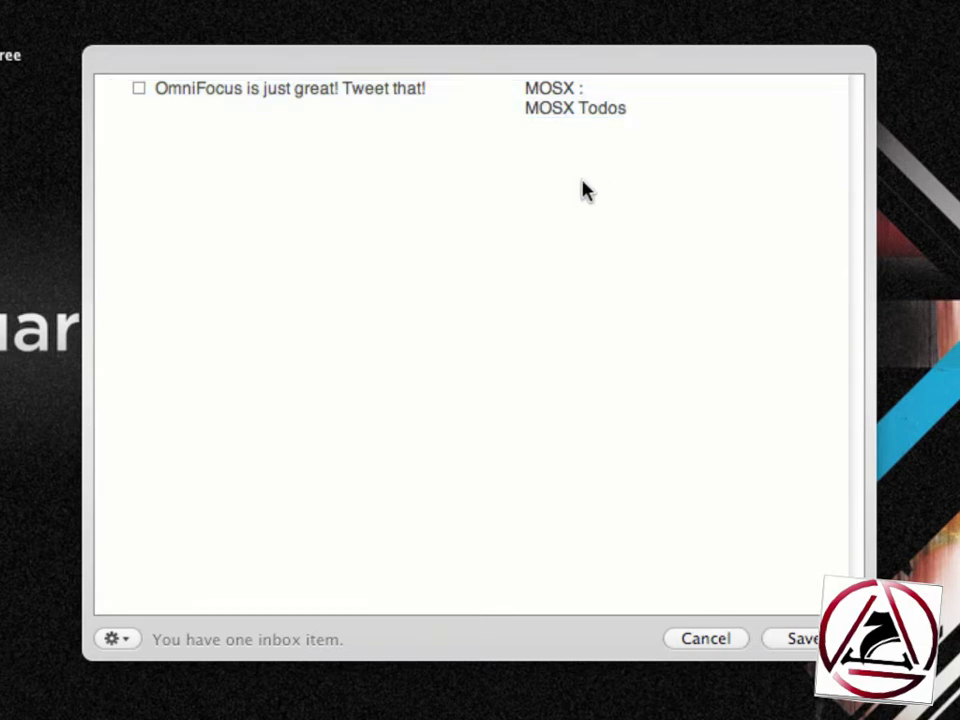
# Save the quick entry item and display the MOSX Todos project from the library.
pyautogui.click(422, 105)
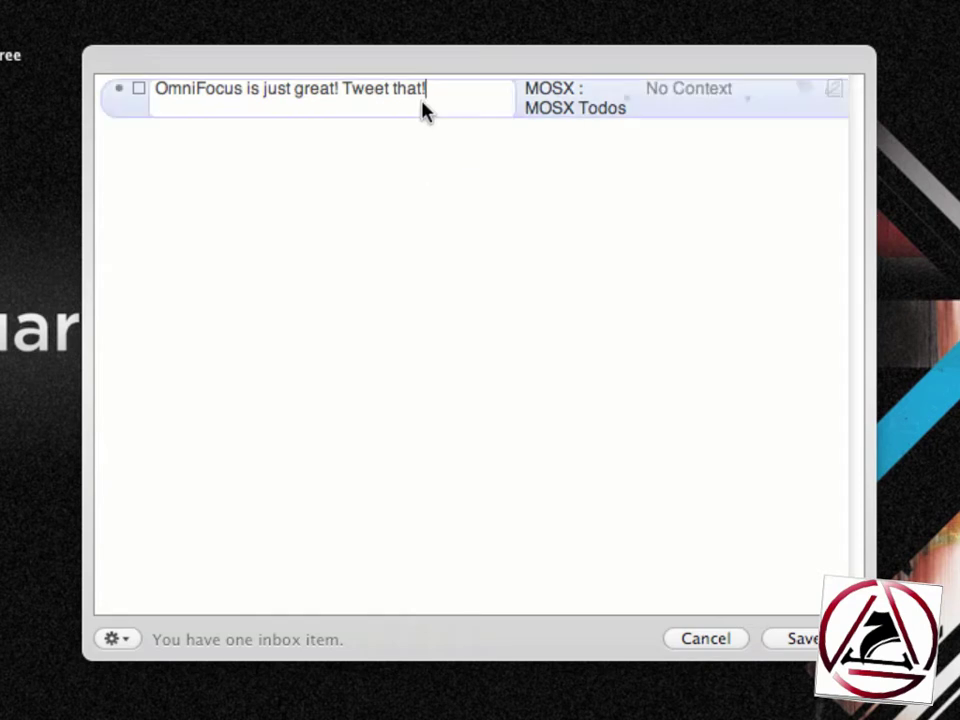
pyautogui.hotkey('ctrl', 'Return')
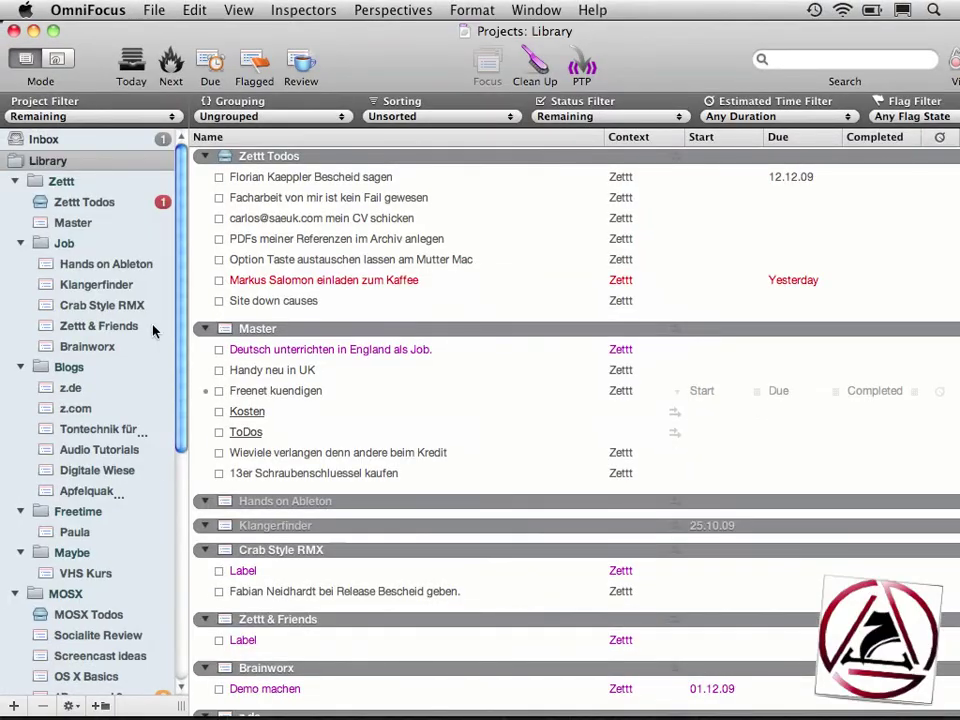
pyautogui.scroll(-10, 150, 400)
pyautogui.scroll(-3, 160, 480)
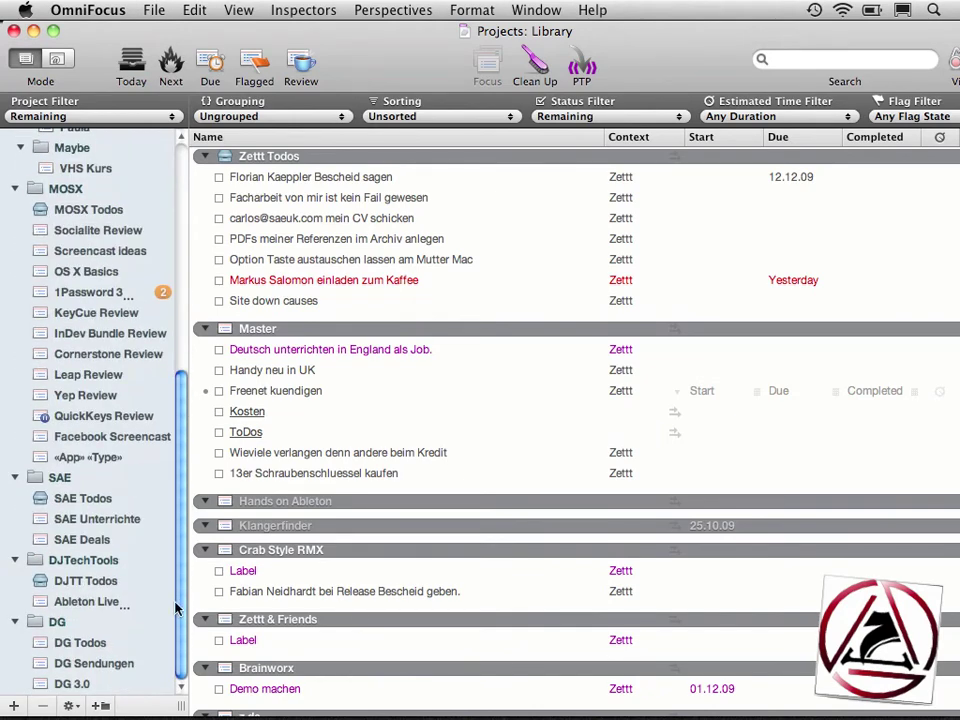
pyautogui.click(88, 210)
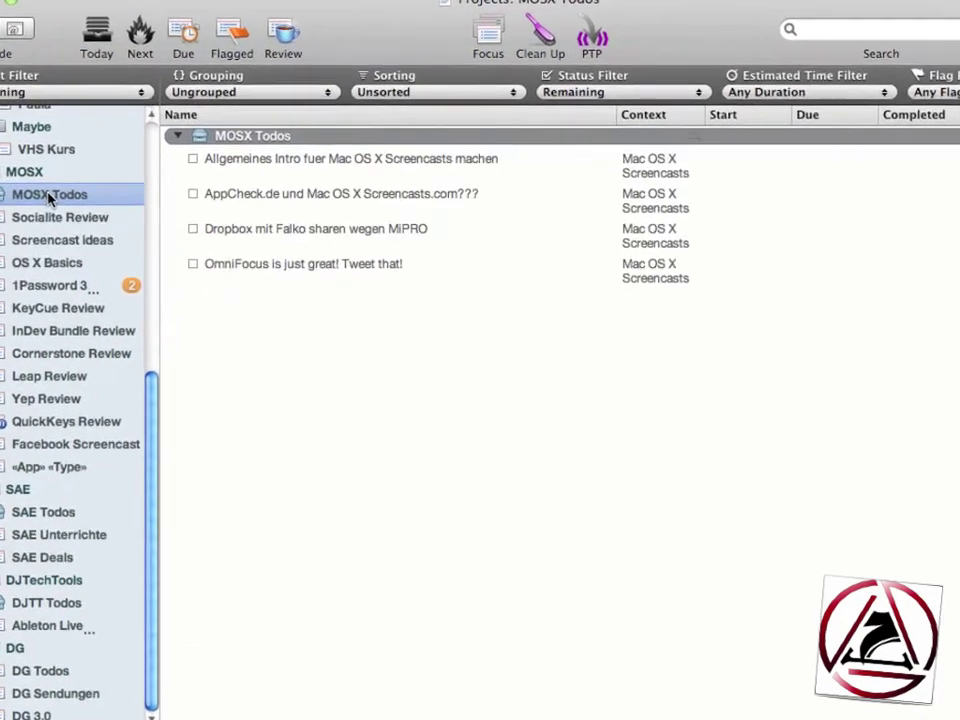
# Select the "OmniFocus is just great! Tweet that!" action in MOSX Todos and try moving it below the list.
pyautogui.moveTo(88, 424); pyautogui.dragTo(88, 304)
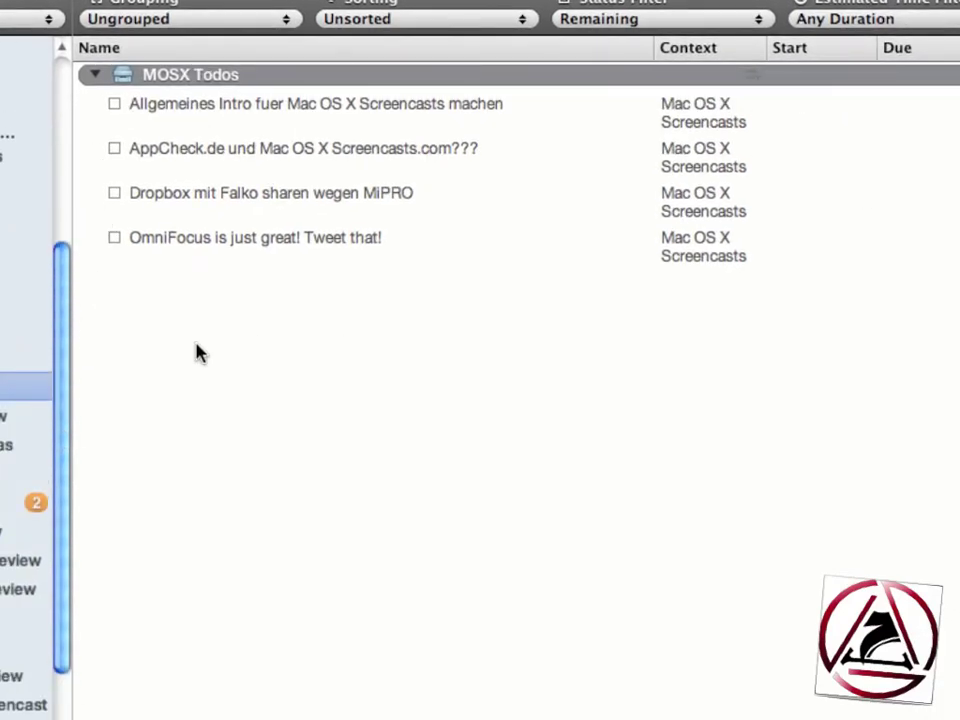
pyautogui.click(92, 245)
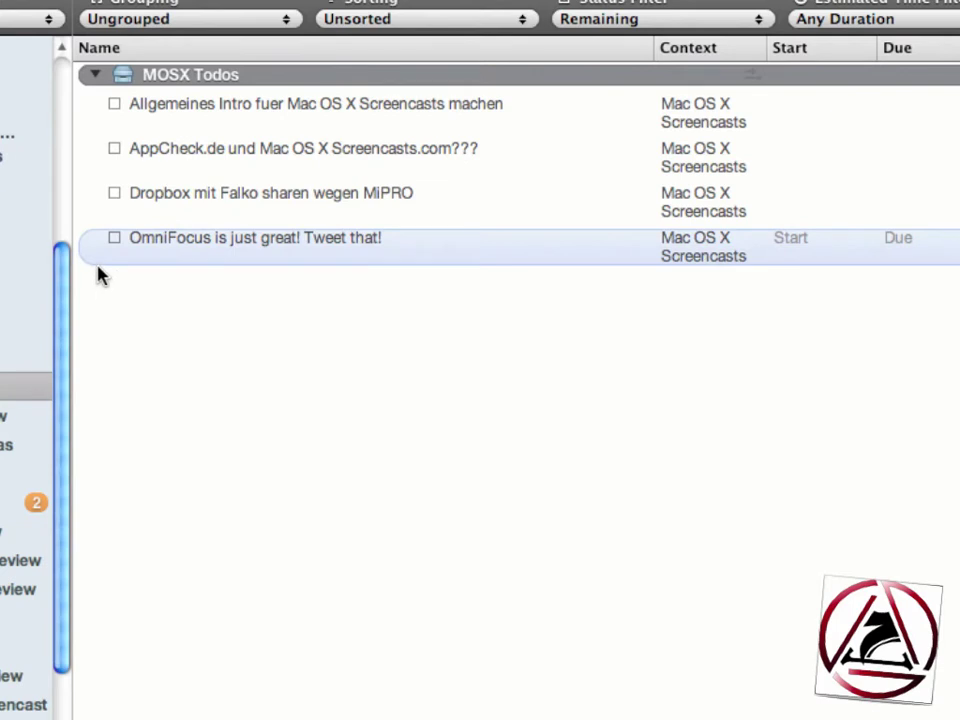
pyautogui.moveTo(93, 242); pyautogui.dragTo(171, 381)
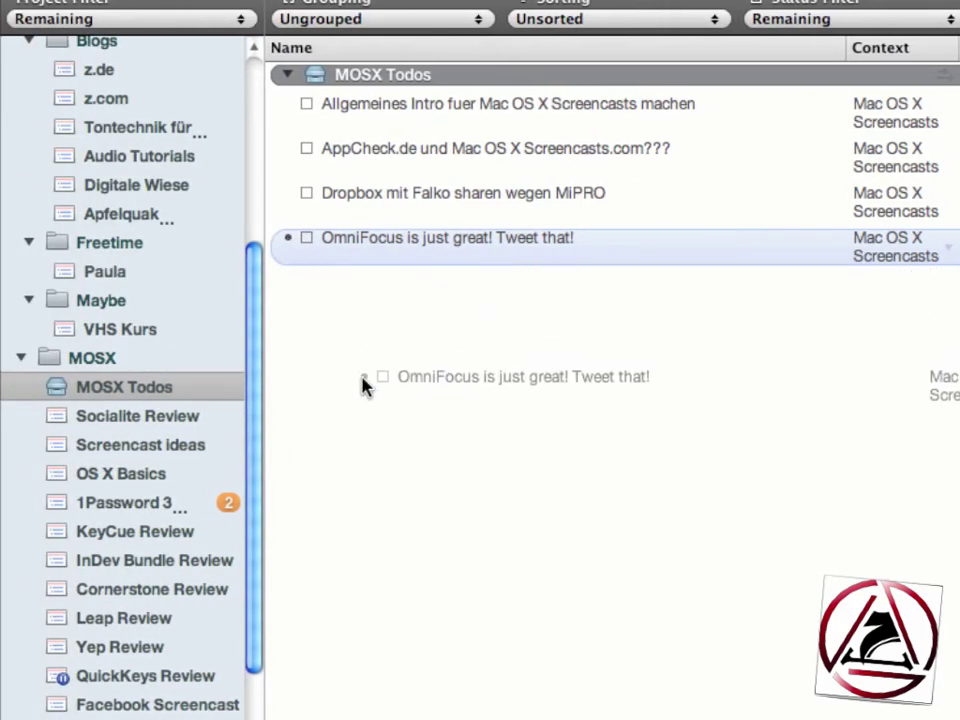
pyautogui.moveTo(363, 385); pyautogui.dragTo(364, 386)
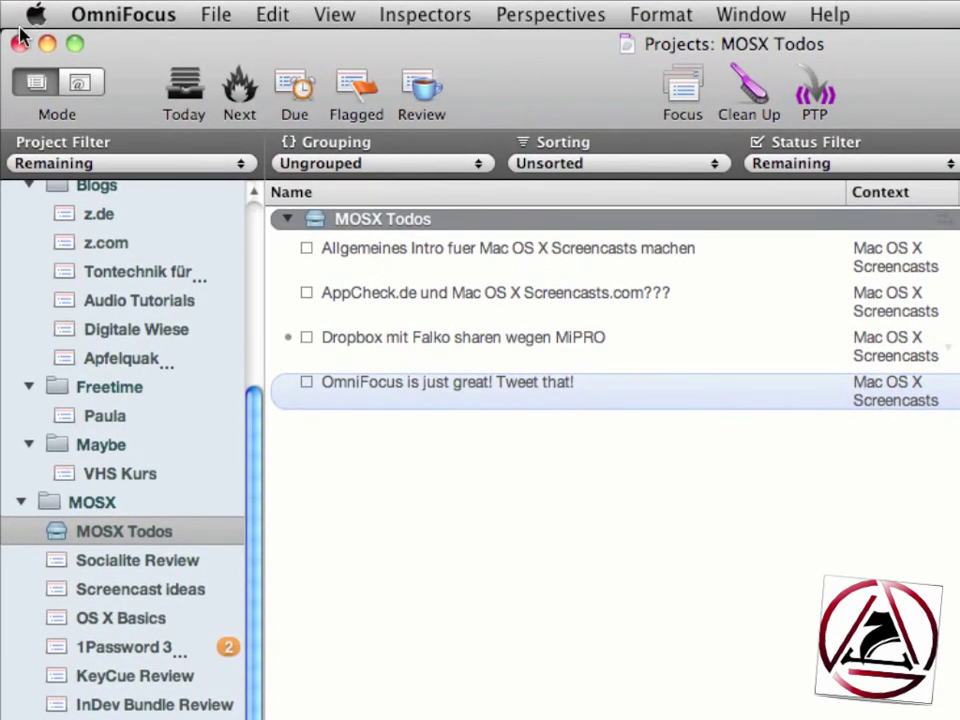
# Close the project window and open the preferences to examine the synchronization and iCal settings.
pyautogui.click(21, 43)
pyautogui.click(110, 15)
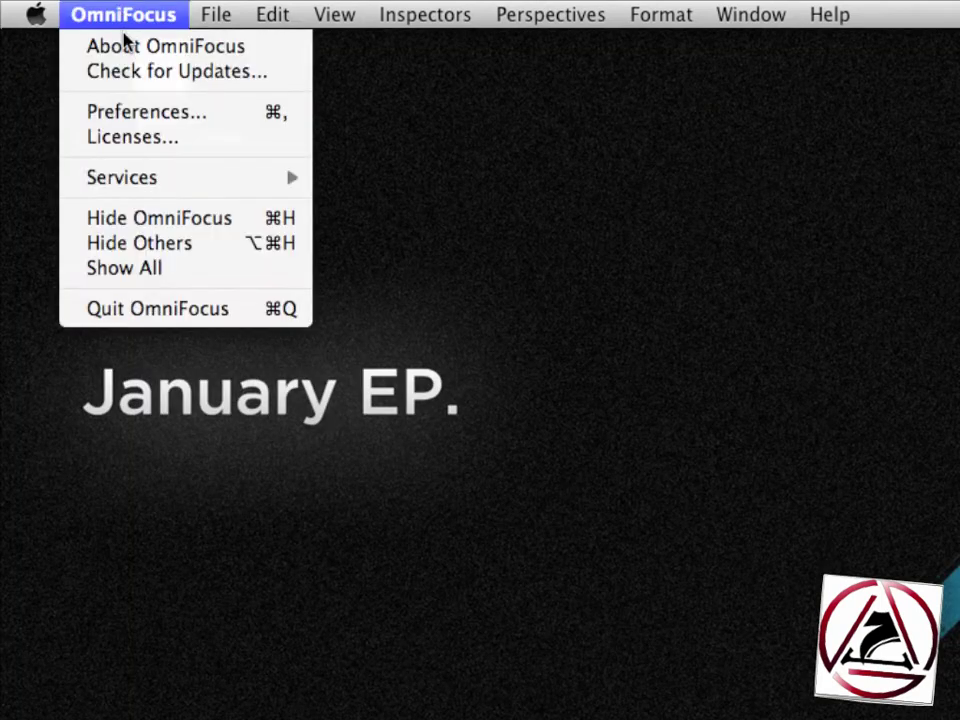
pyautogui.click(120, 111)
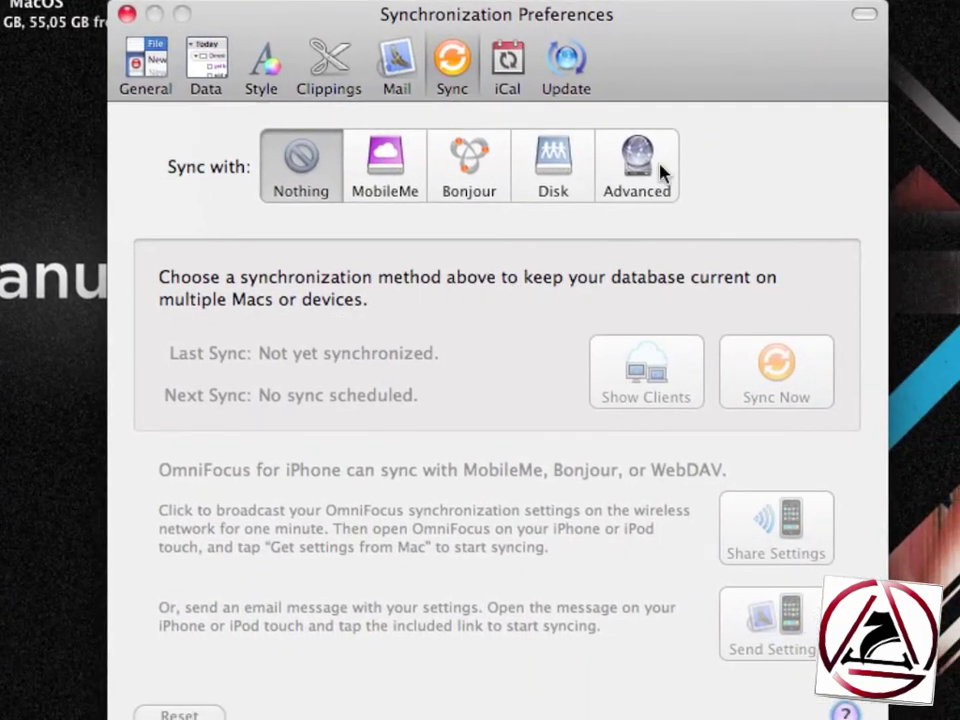
pyautogui.click(584, 182)
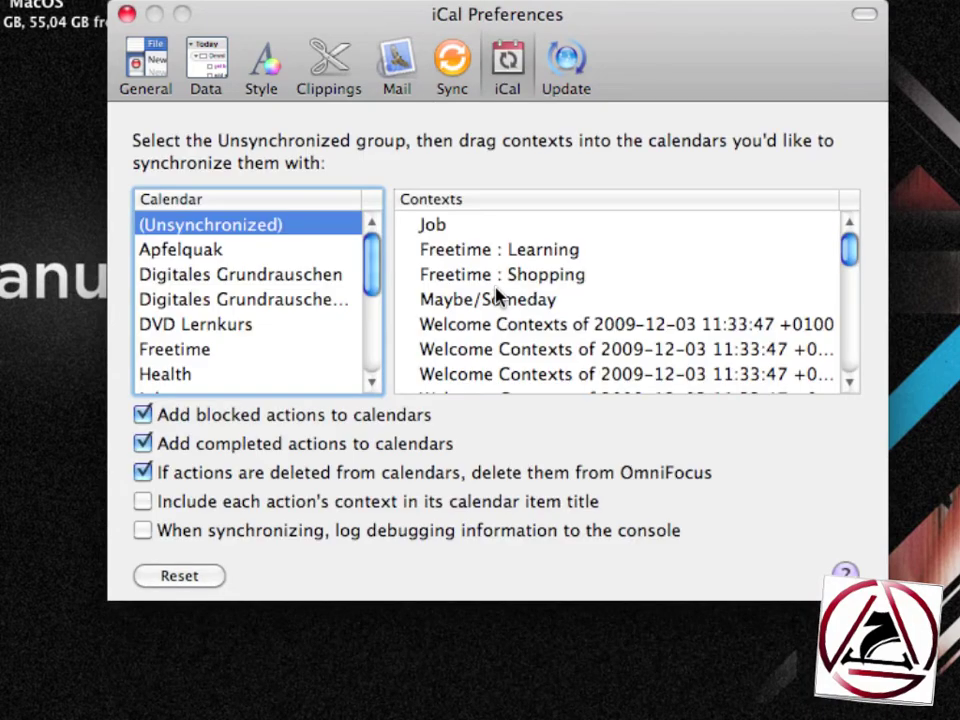
# Examine the Mail and Clippings preferences, including the descriptions of the Mail with MailTags and Mail on Mac OS X 10.5 plug-ins.
pyautogui.click(400, 62)
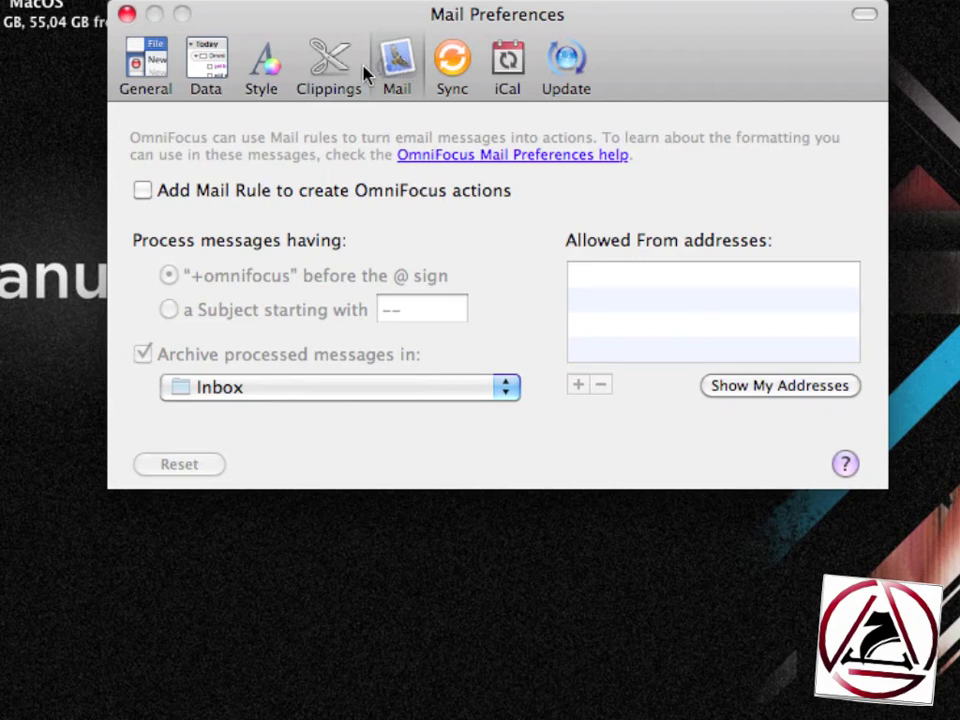
pyautogui.click(345, 95)
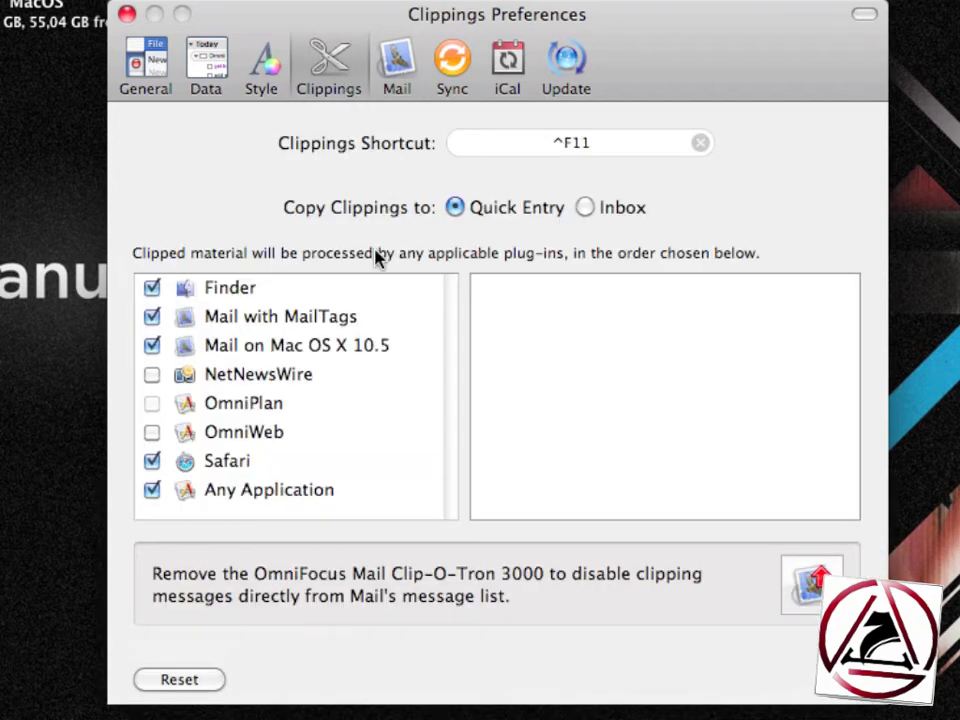
pyautogui.click(307, 328)
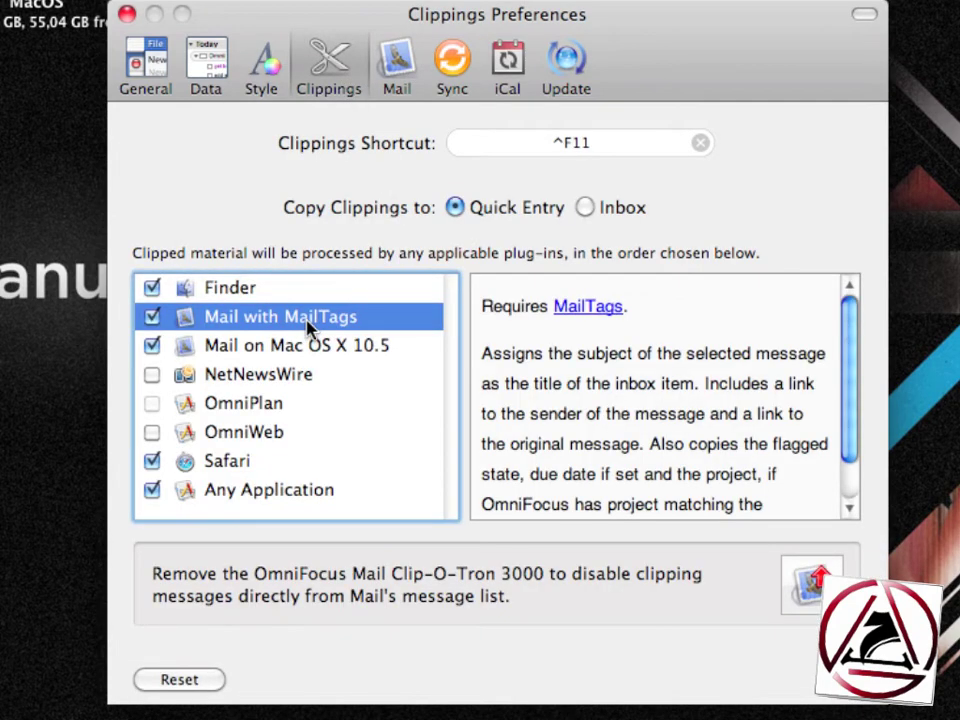
pyautogui.click(355, 347)
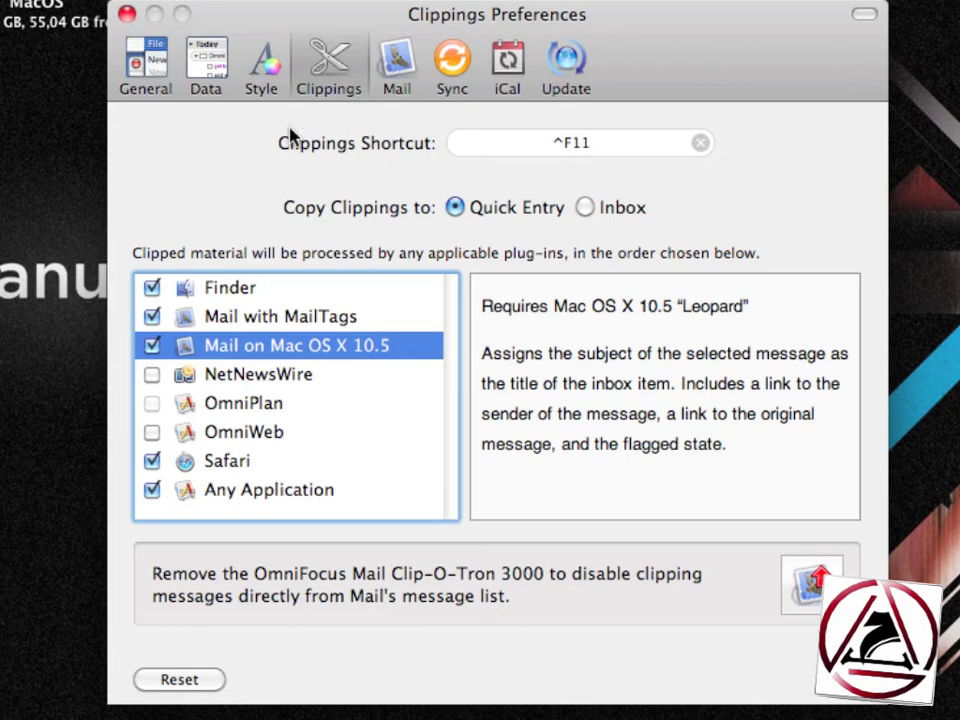
# Examine the Style preferences and the available actions for copying styles and saving or loading themes.
pyautogui.click(264, 63)
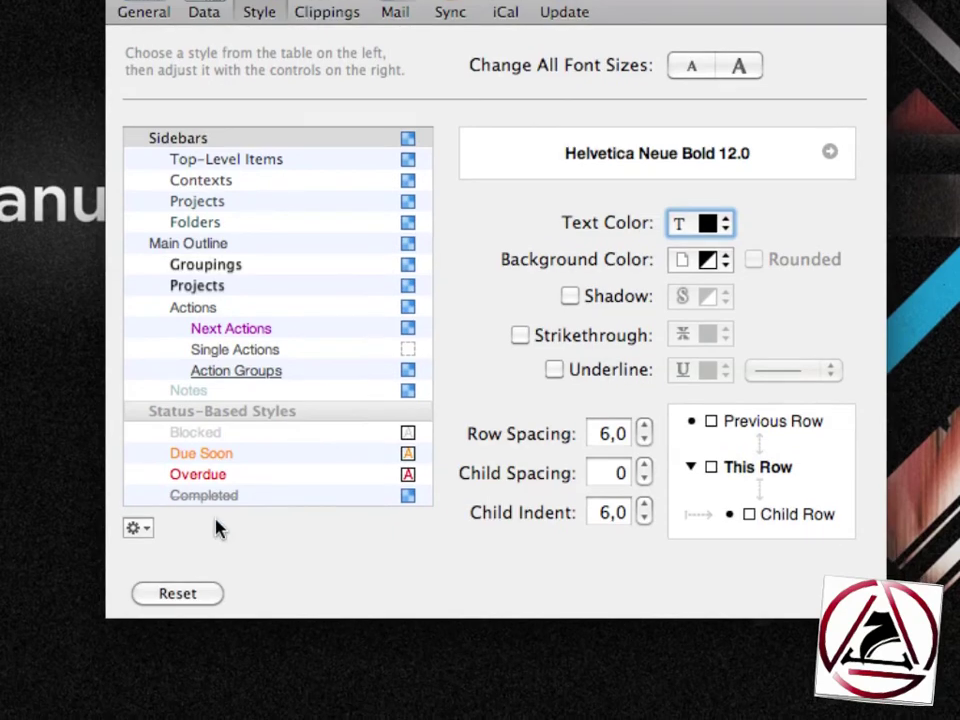
pyautogui.click(139, 528)
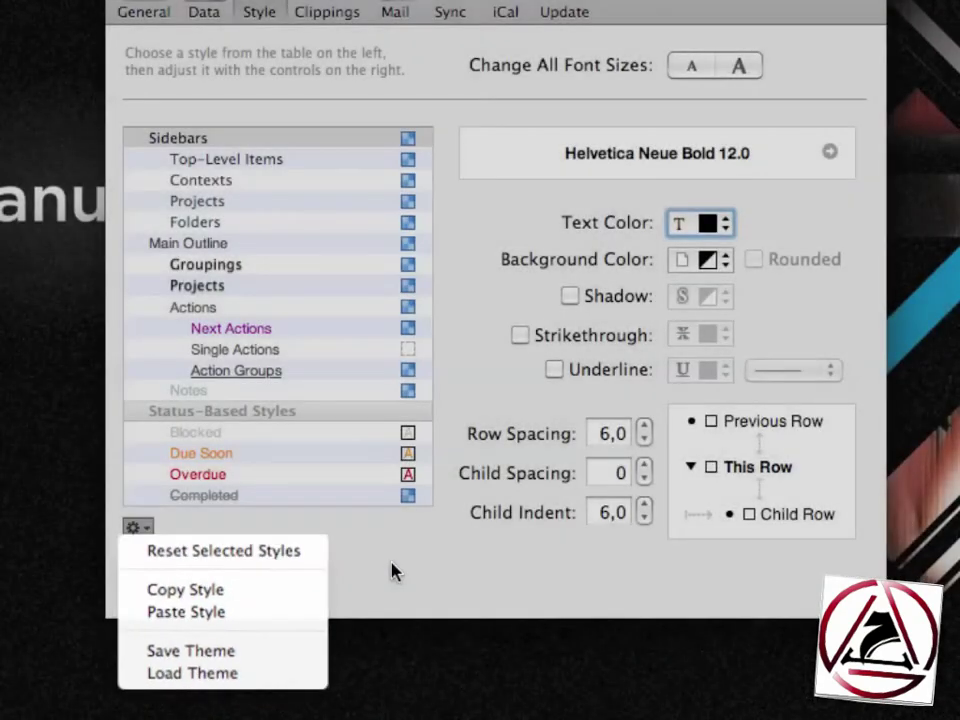
pyautogui.click(392, 572)
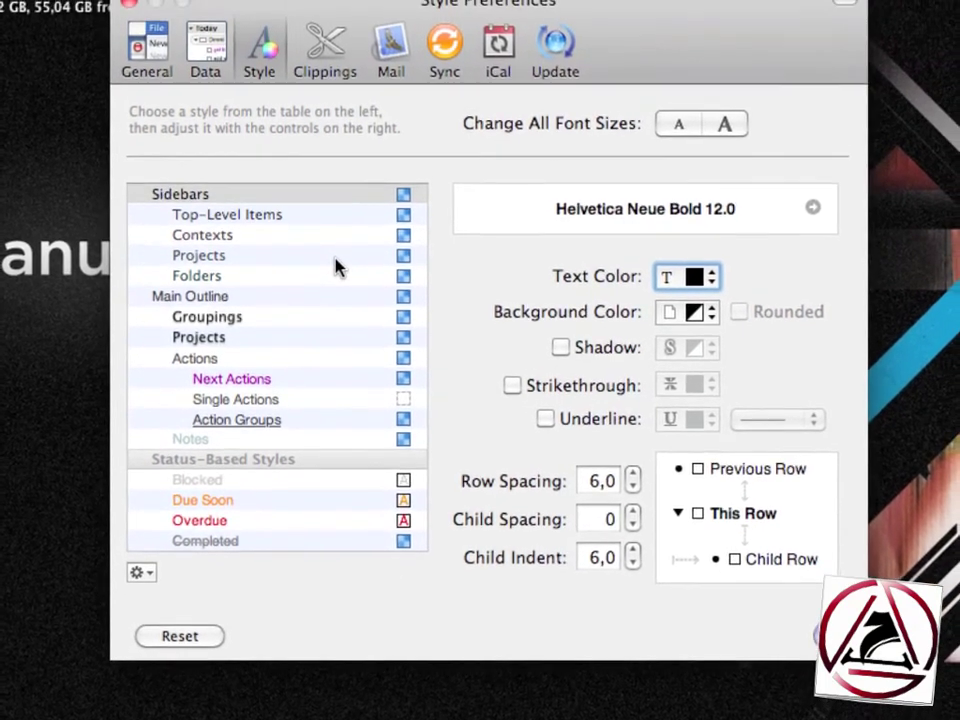
# Examine the Data preferences for cleanup and dates, and the General preferences for Quick Entry and backups.
pyautogui.click(217, 58)
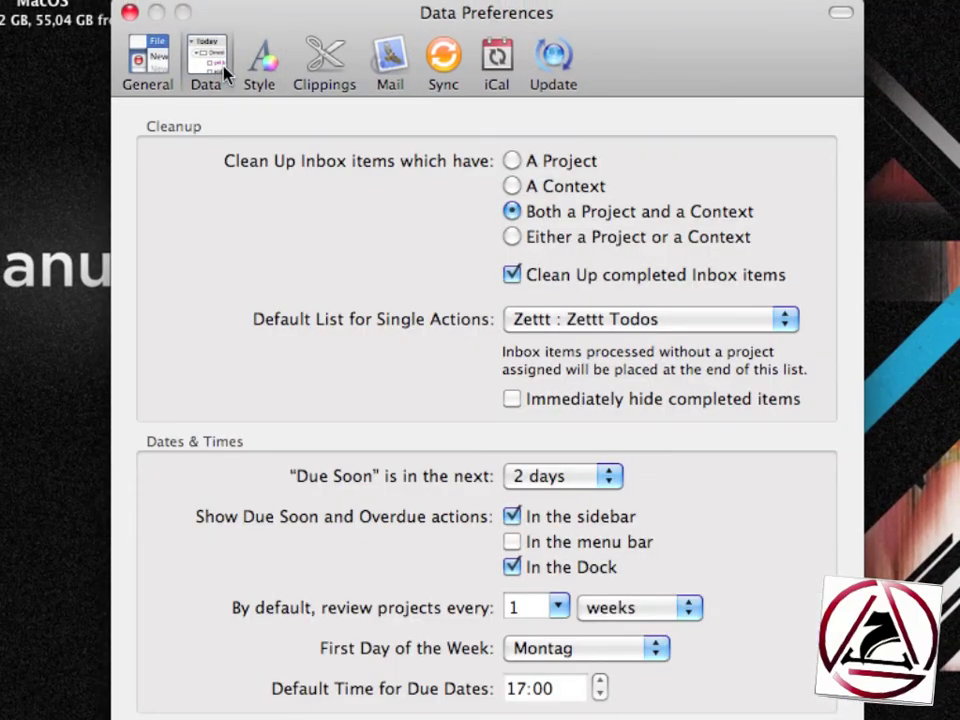
pyautogui.moveTo(686, 79); pyautogui.dragTo(689, 0)
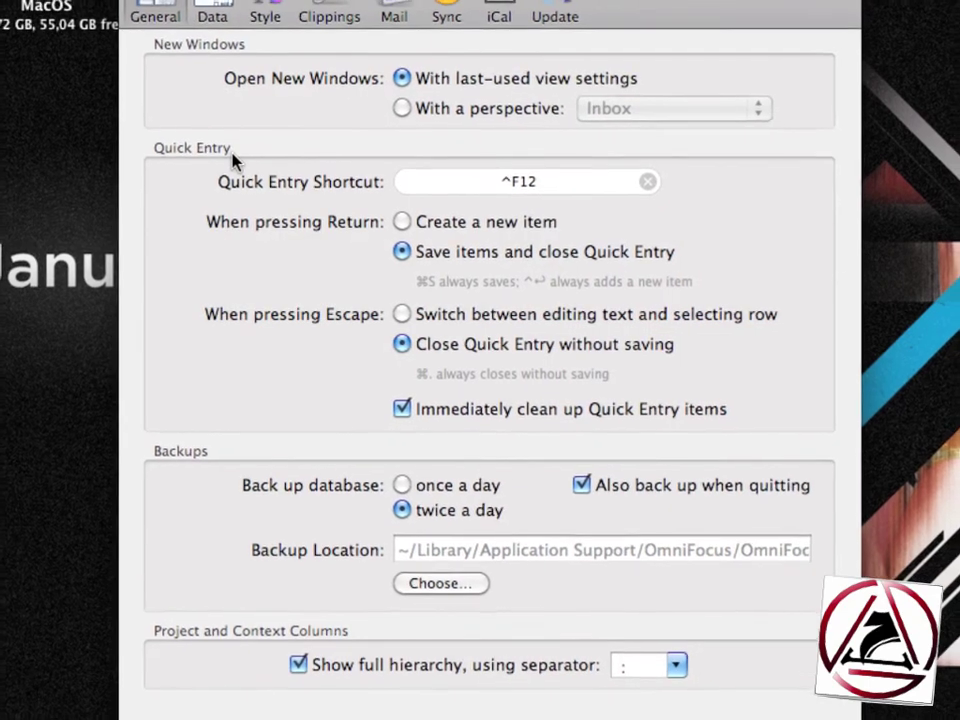
pyautogui.click(173, 22)
# Switch to Safari and look through the OmniFocus product page for the one-person license price.
pyautogui.press('super+Tab')
pyautogui.press('super+Tab')
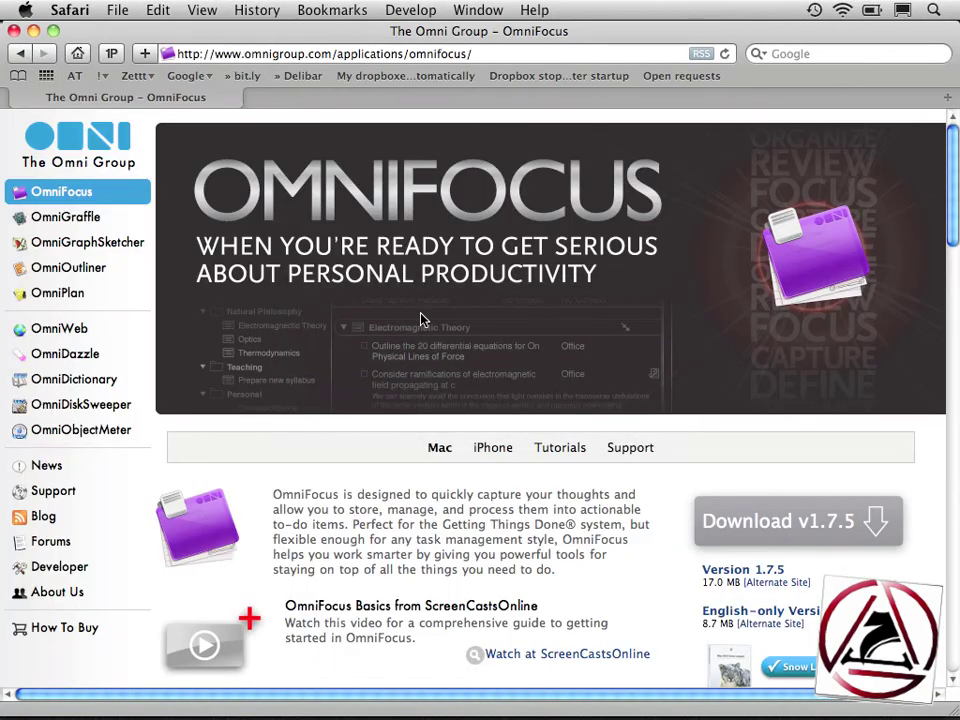
pyautogui.scroll(-4, 421, 317)
pyautogui.scroll(-3, 421, 317)
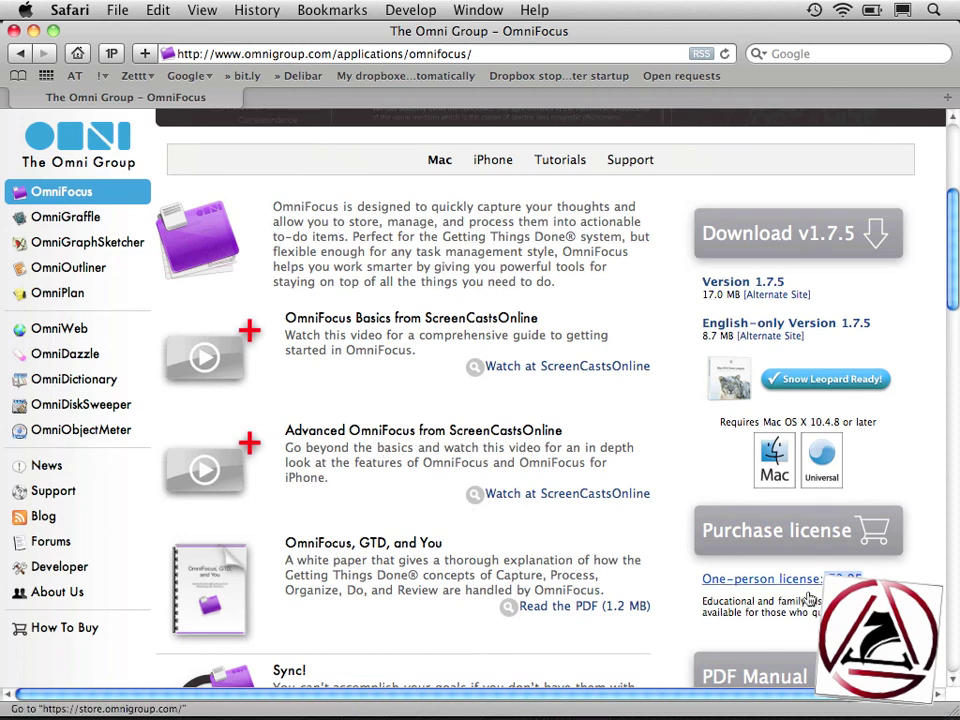
pyautogui.moveTo(882, 578); pyautogui.dragTo(825, 579)
pyautogui.click(562, 281)
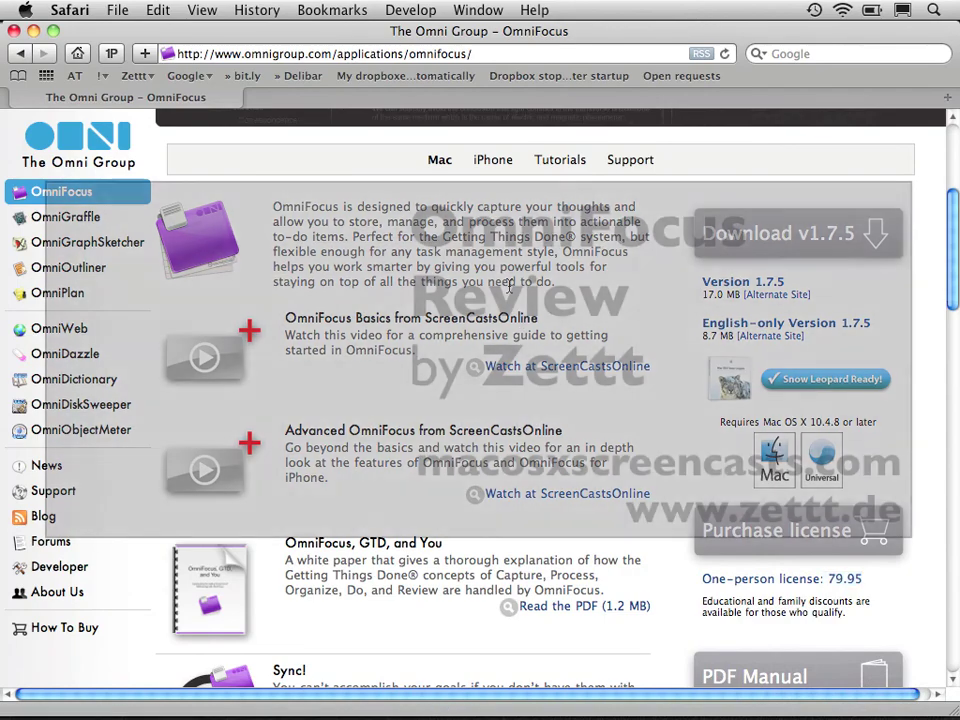